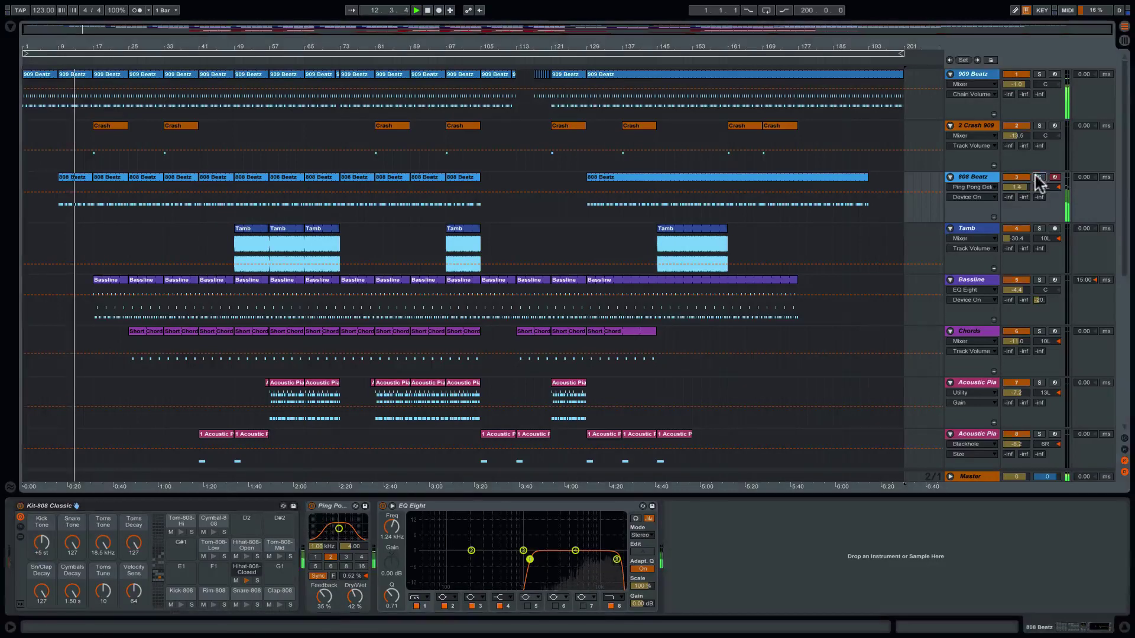
- Audition the 808 Beatz track in solo with its Ping Pong Delay bypassed and re-enabled, and return to the full mix
left_click(1039, 177)
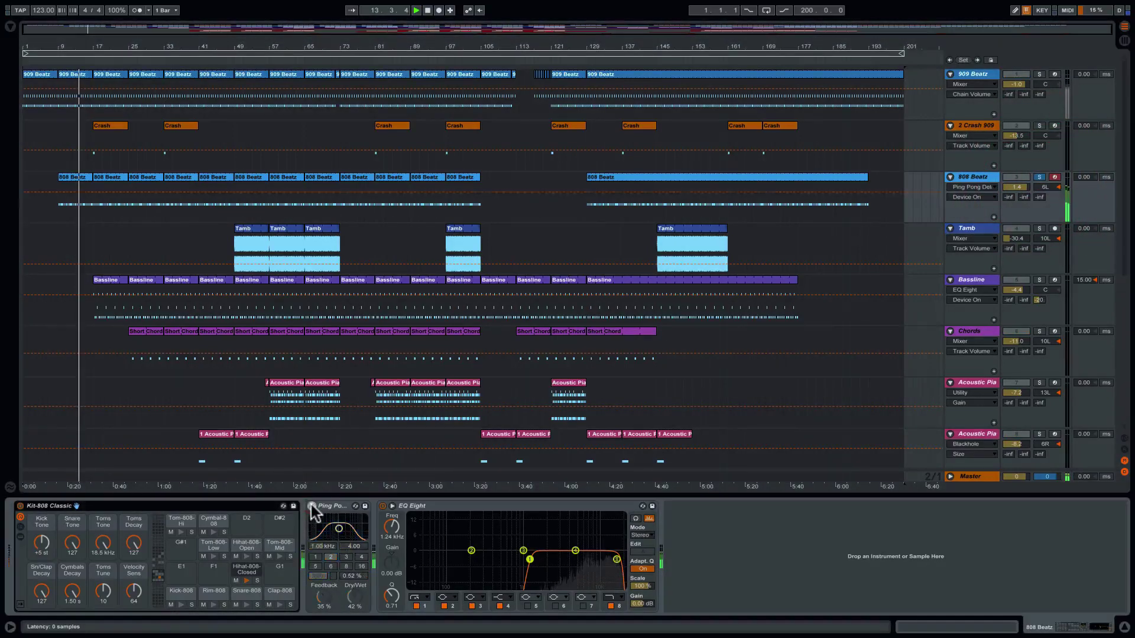
left_click(312, 506)
left_click(312, 506)
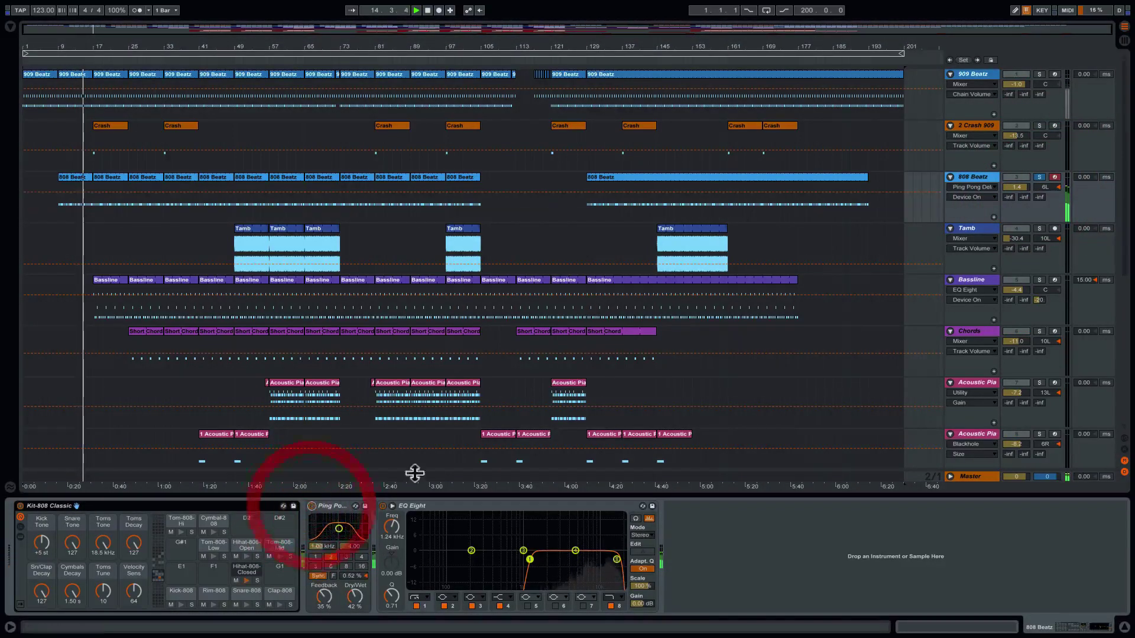
left_click(1040, 178)
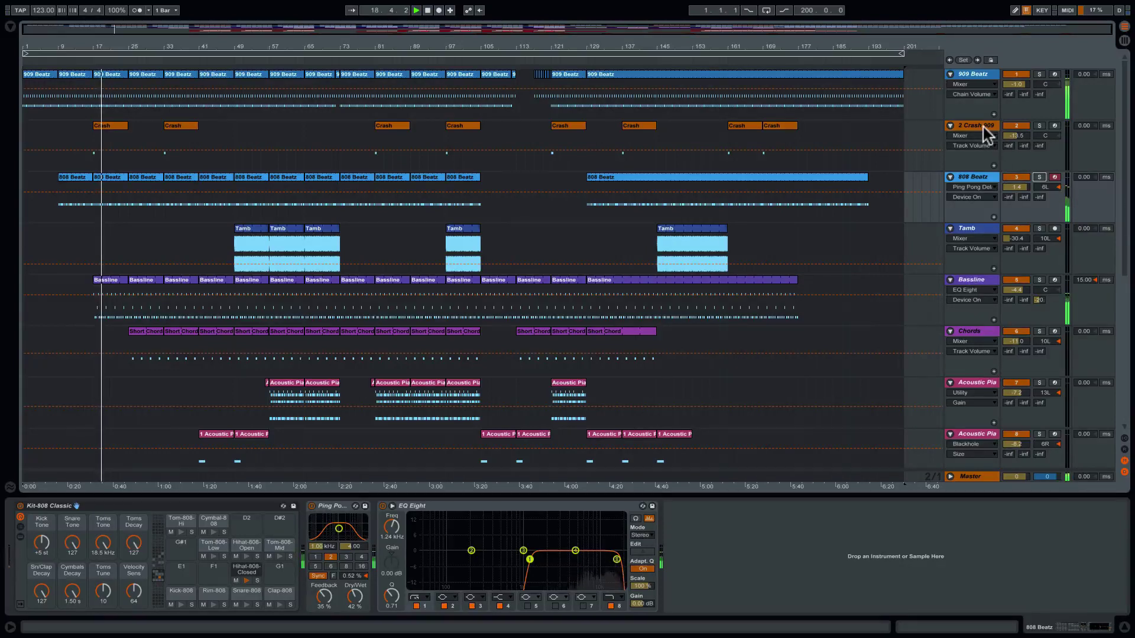
- Show the Bassline track's device chain and audition the track in solo before returning to the full mix
left_click(972, 282)
left_click(1040, 281)
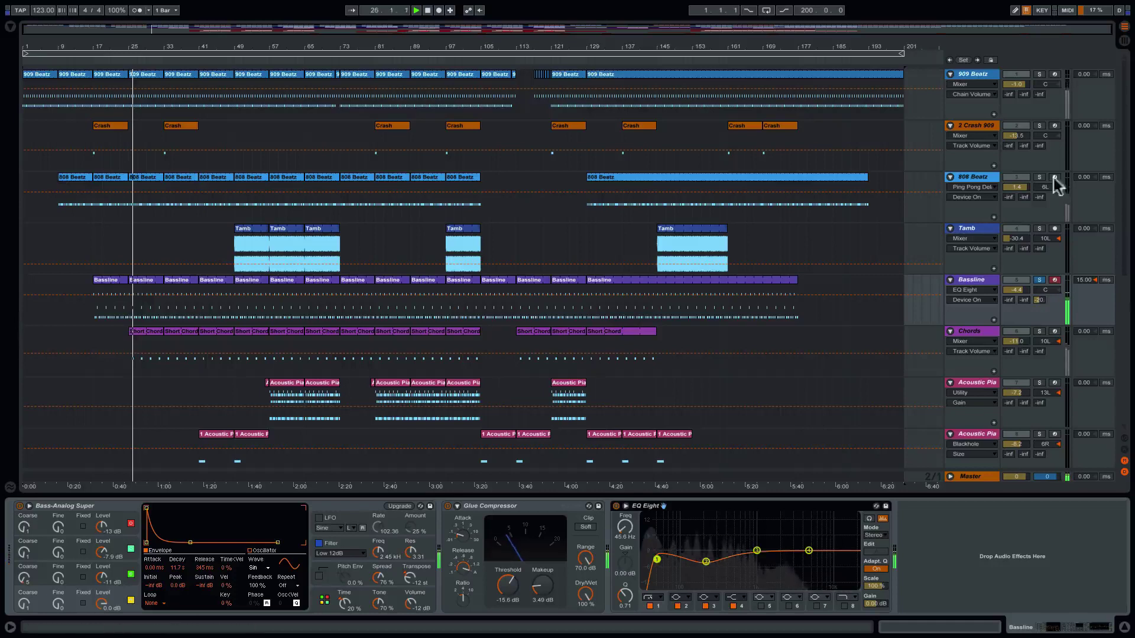
left_click(1038, 279)
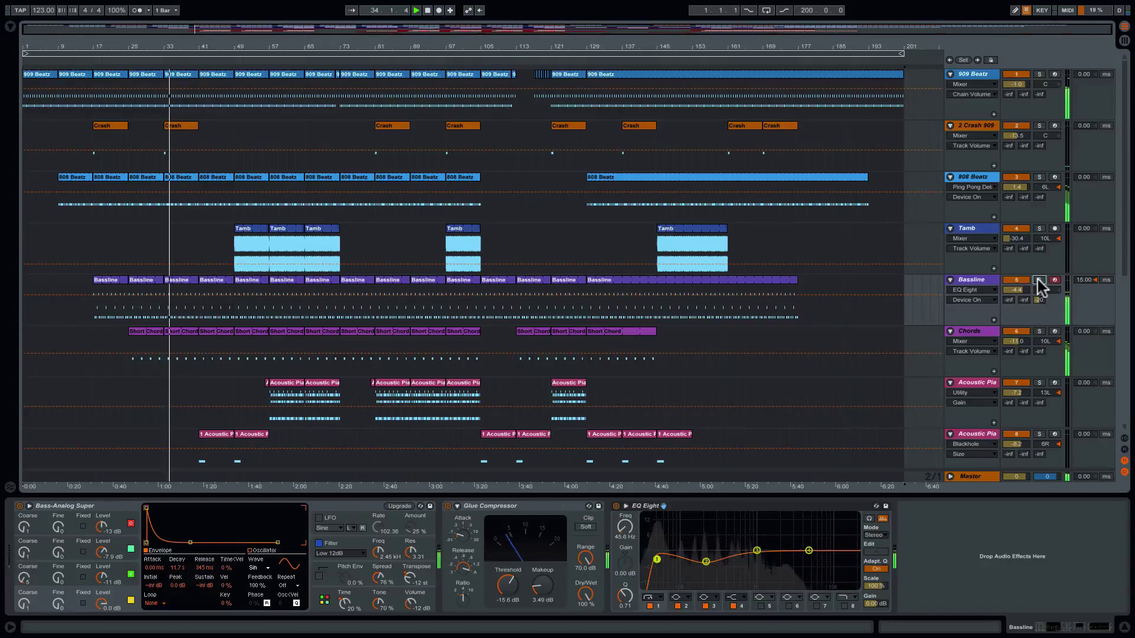
- Examine the Chords track's full device chain and replay the arrangement from shortly before bar 25
left_click(976, 329)
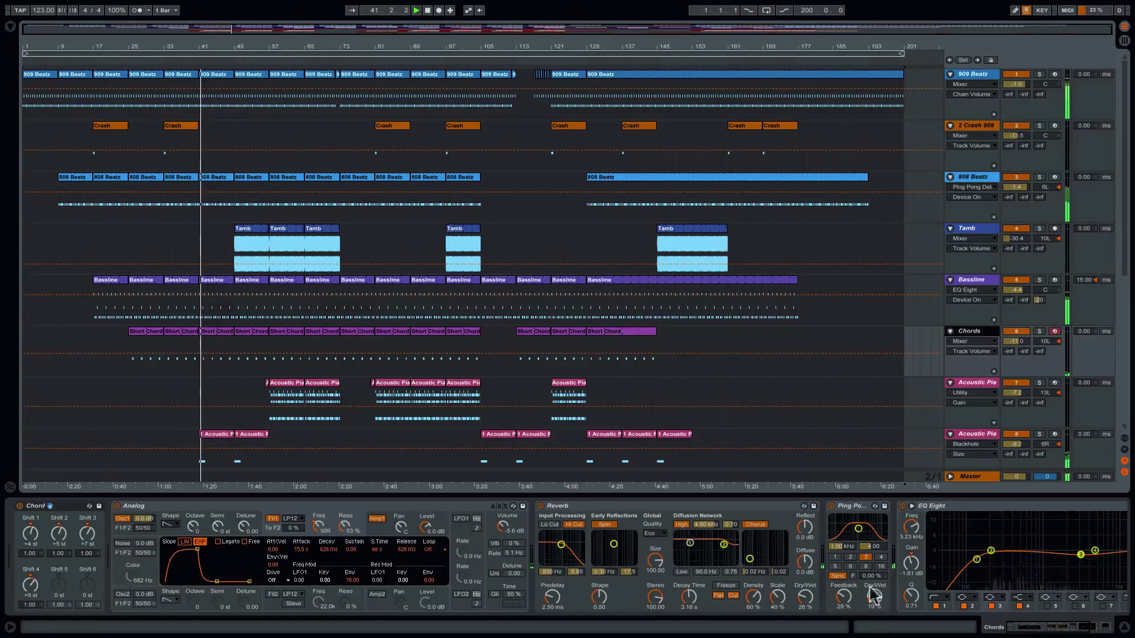
scroll(874, 557, "down", 5)
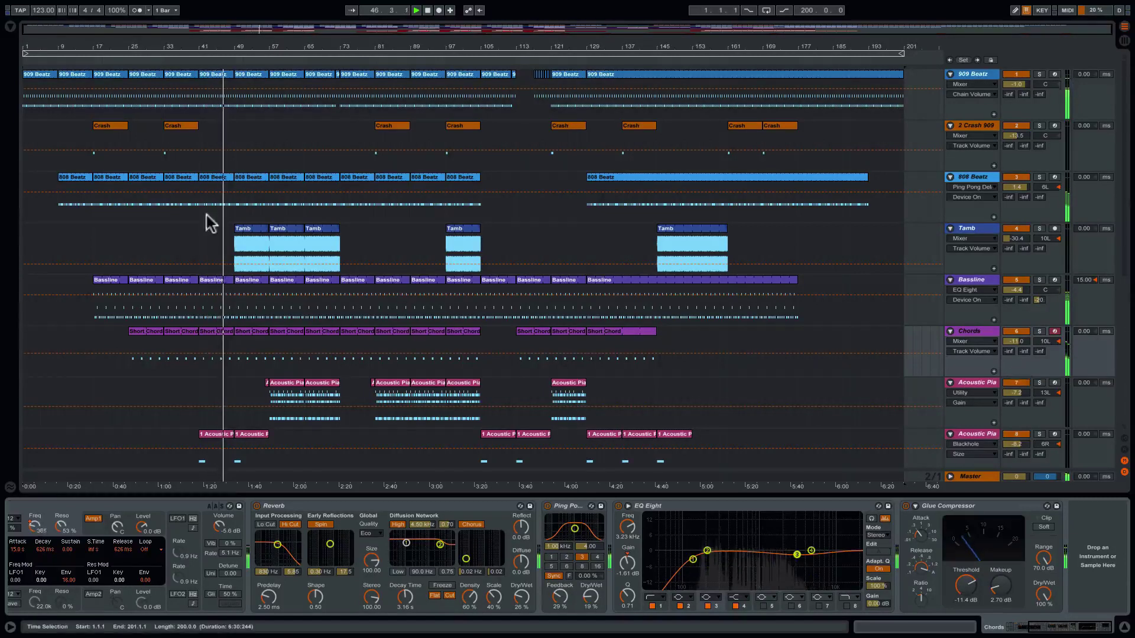
left_click(118, 55)
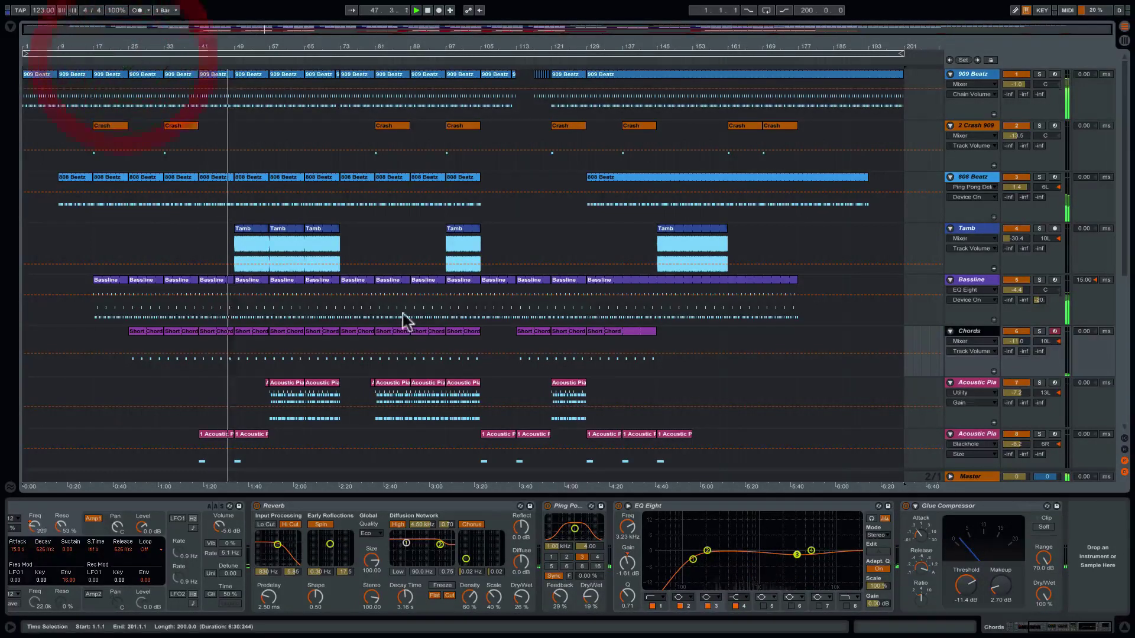
scroll(428, 515, "left", 5)
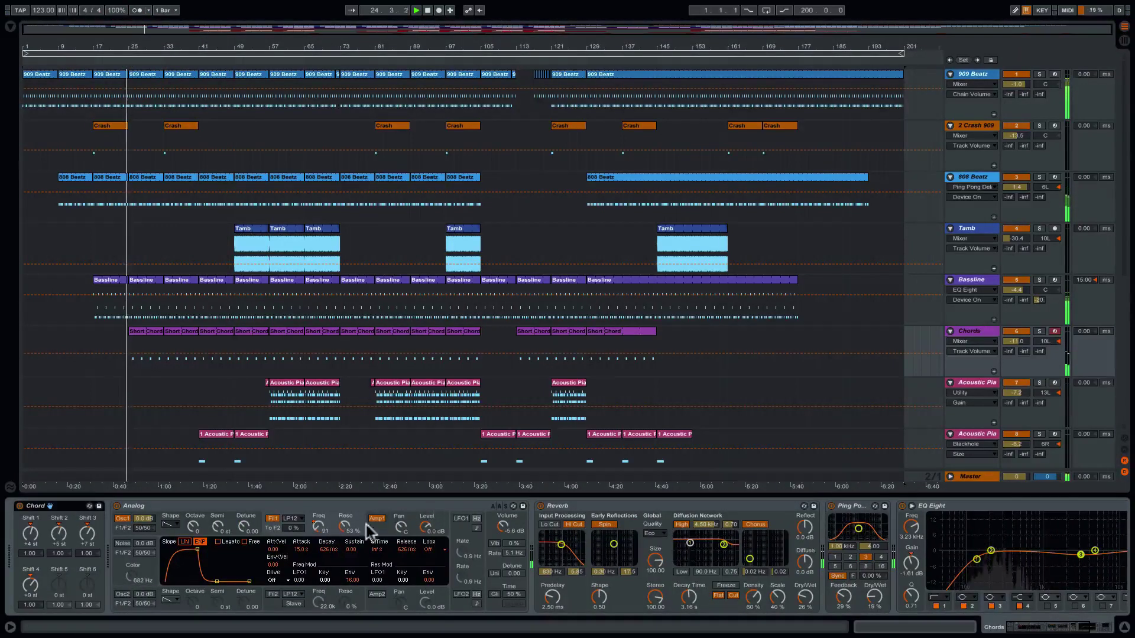
- Show the Analog filter 1 frequency automation on the Chords track and toggle the track's solo on and off
left_click(317, 528)
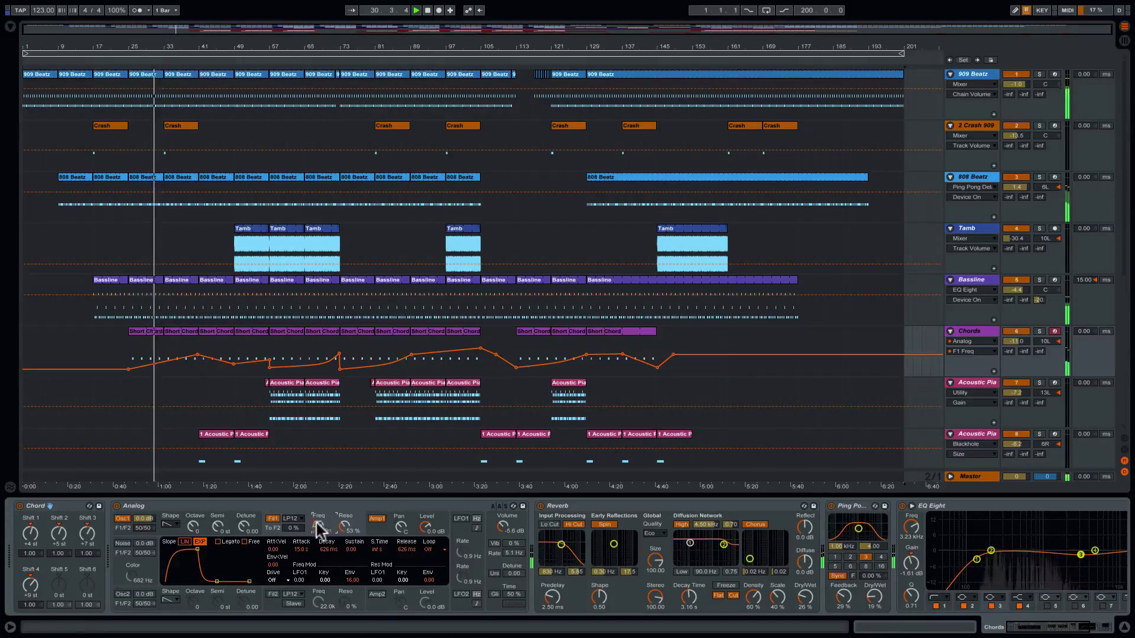
left_click(1039, 332)
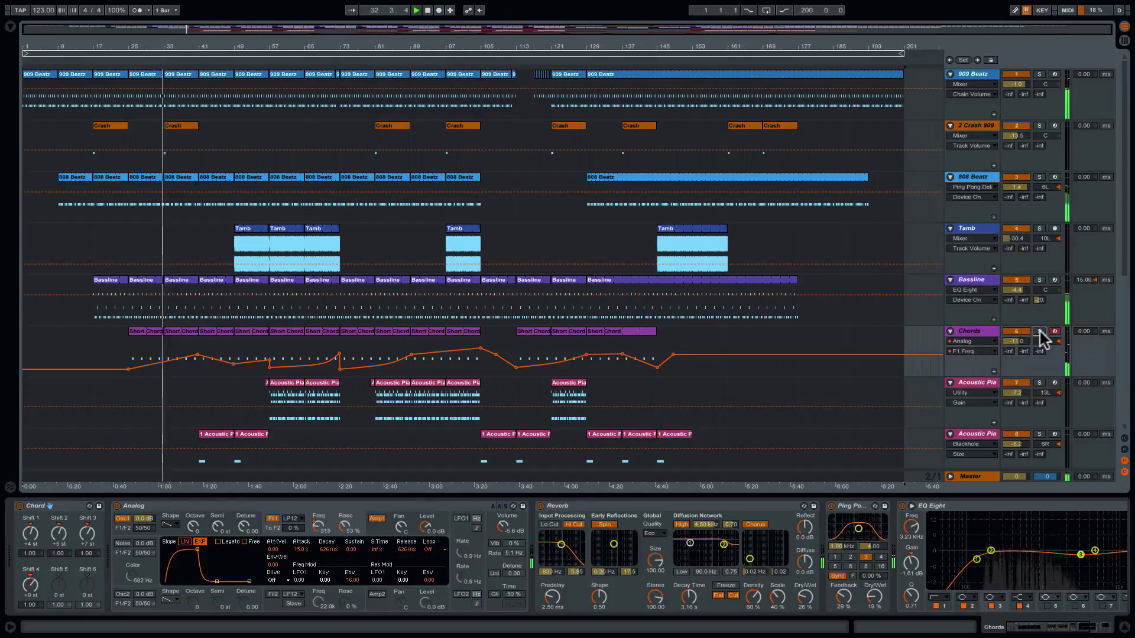
left_click(1039, 332)
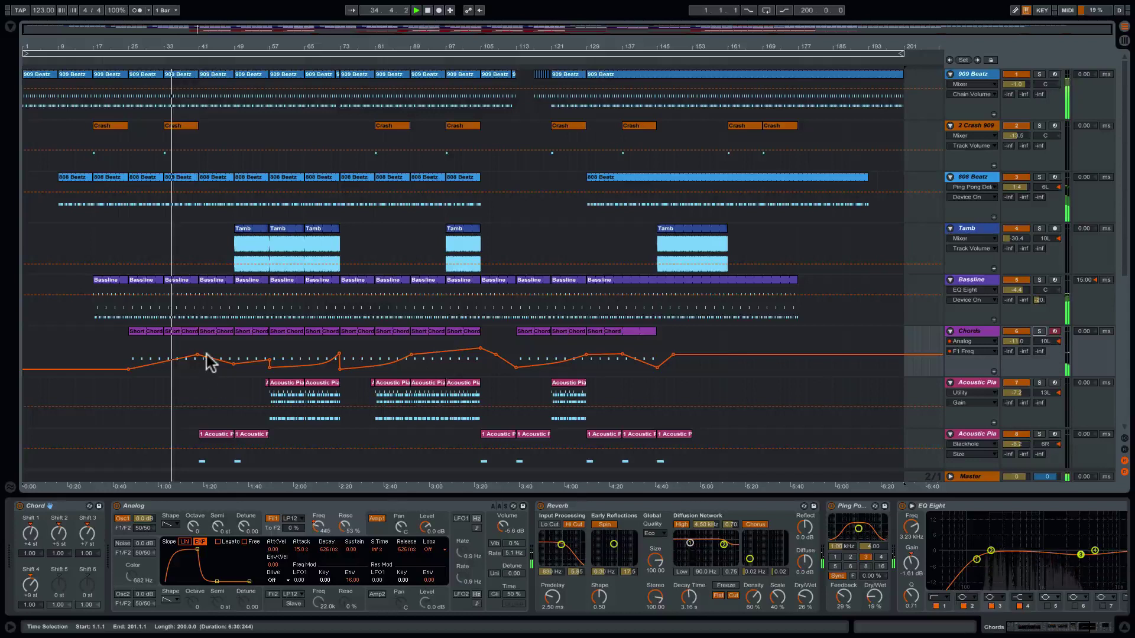
- Unfold the Arp Blips track inside the Blips group and audition it in solo
scroll(206, 355, "down", 1)
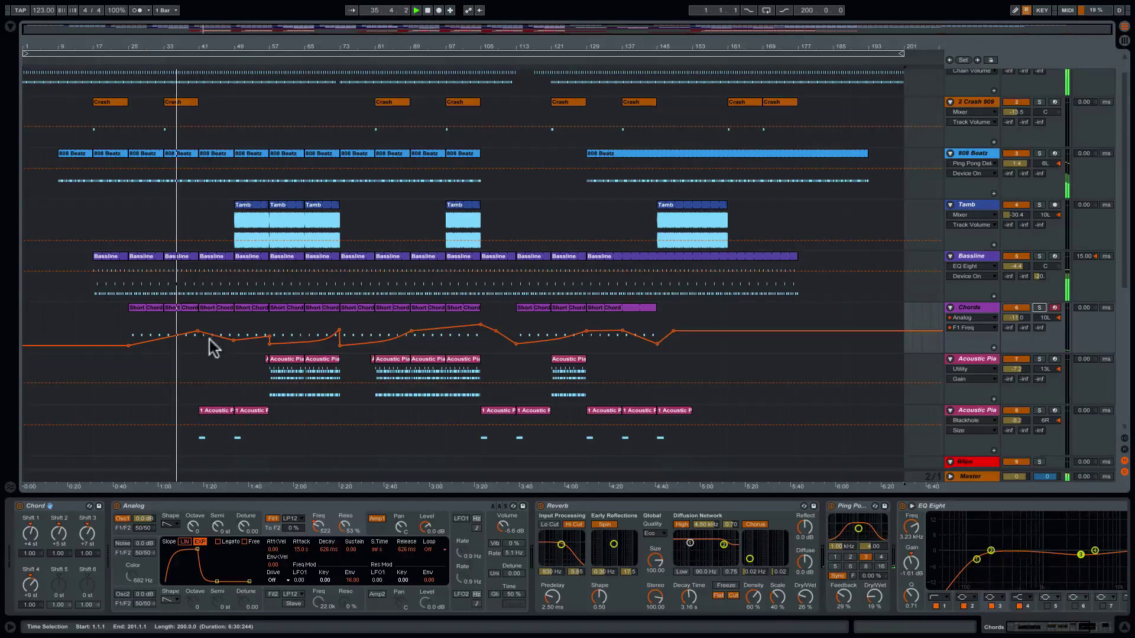
scroll(540, 351, "down", 5)
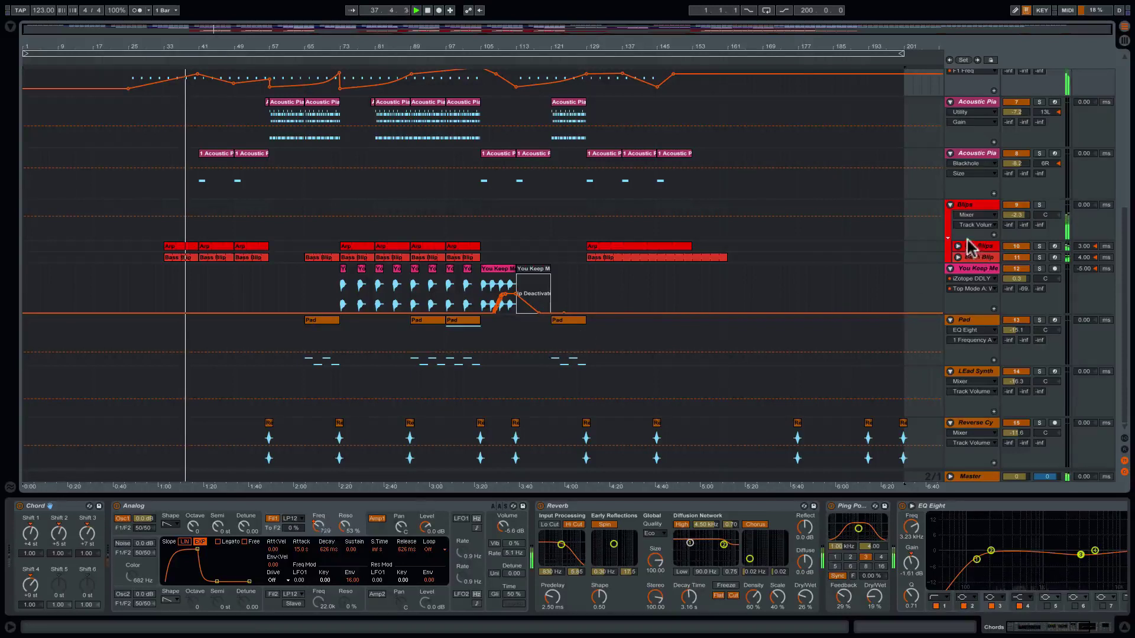
left_click(958, 246)
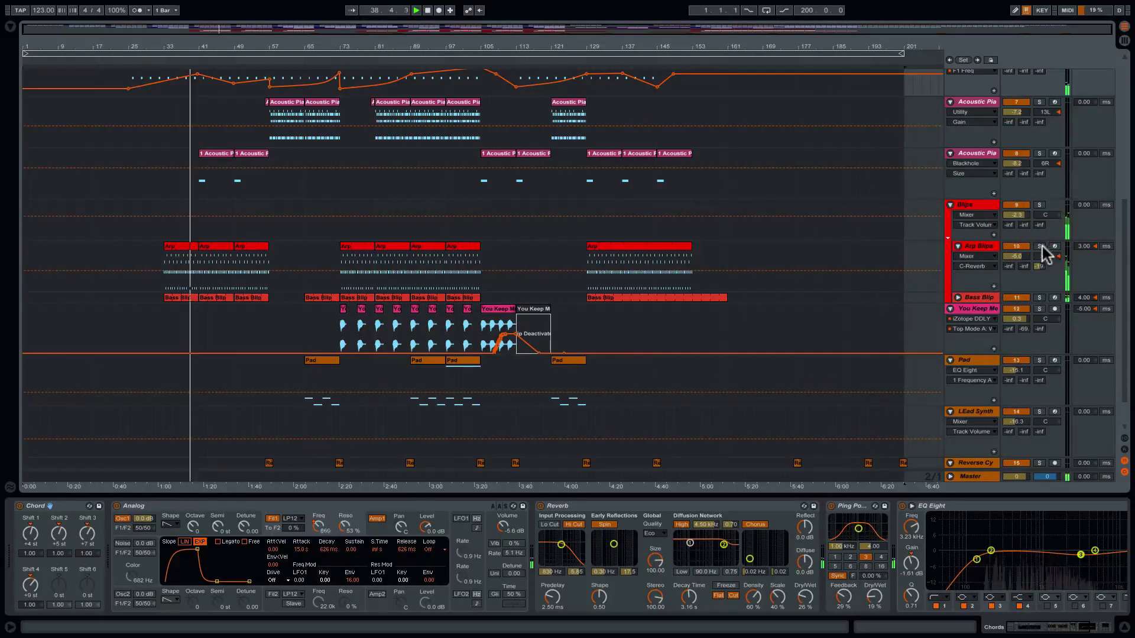
left_click(1039, 246)
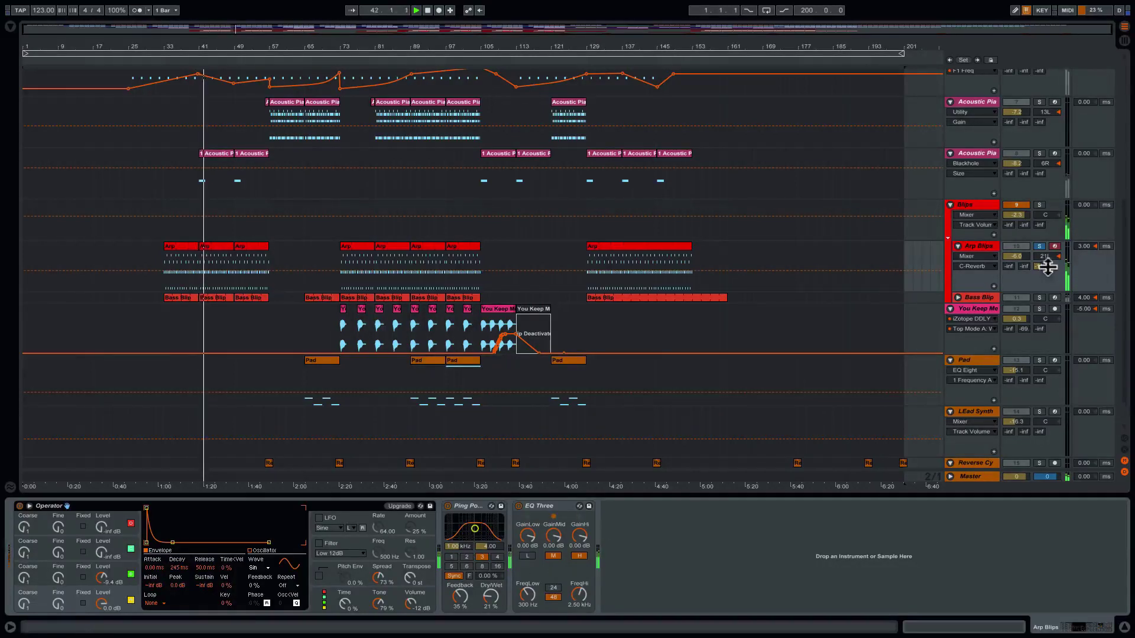
- Audition the Bass Blip track in solo with its device chain shown, and return to the full mix
left_click(1039, 297)
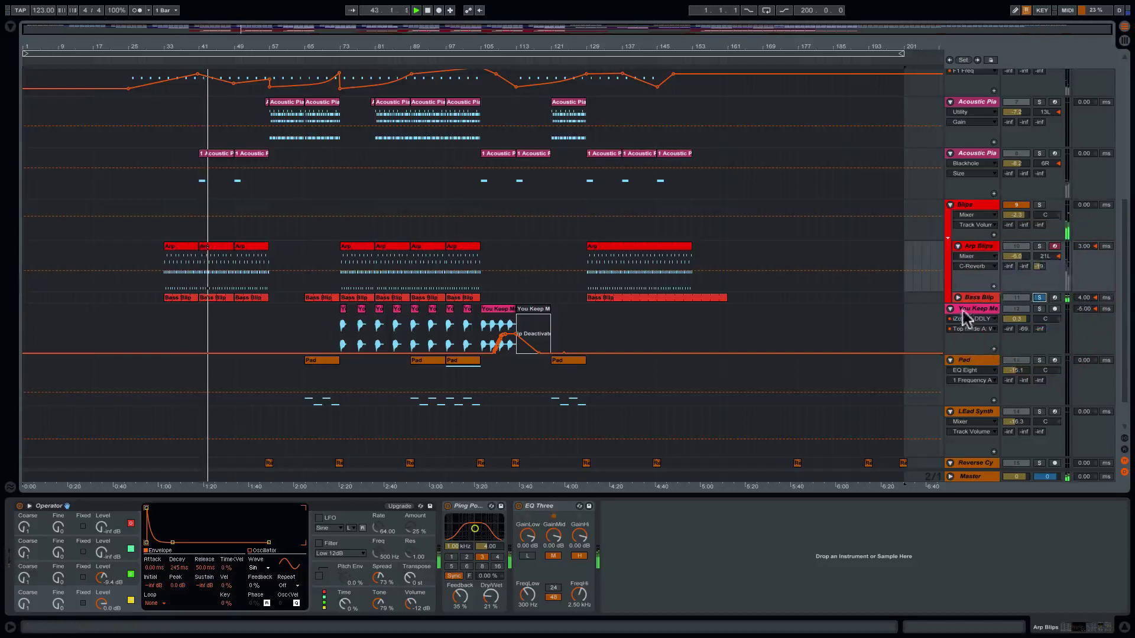
left_click(976, 298)
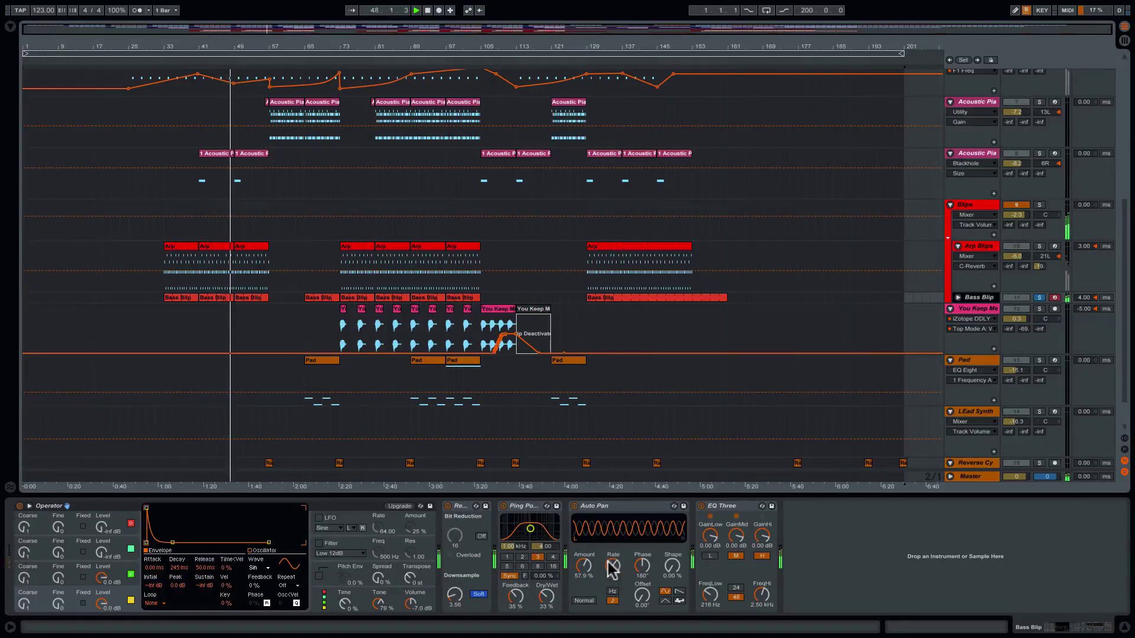
left_click(1040, 298)
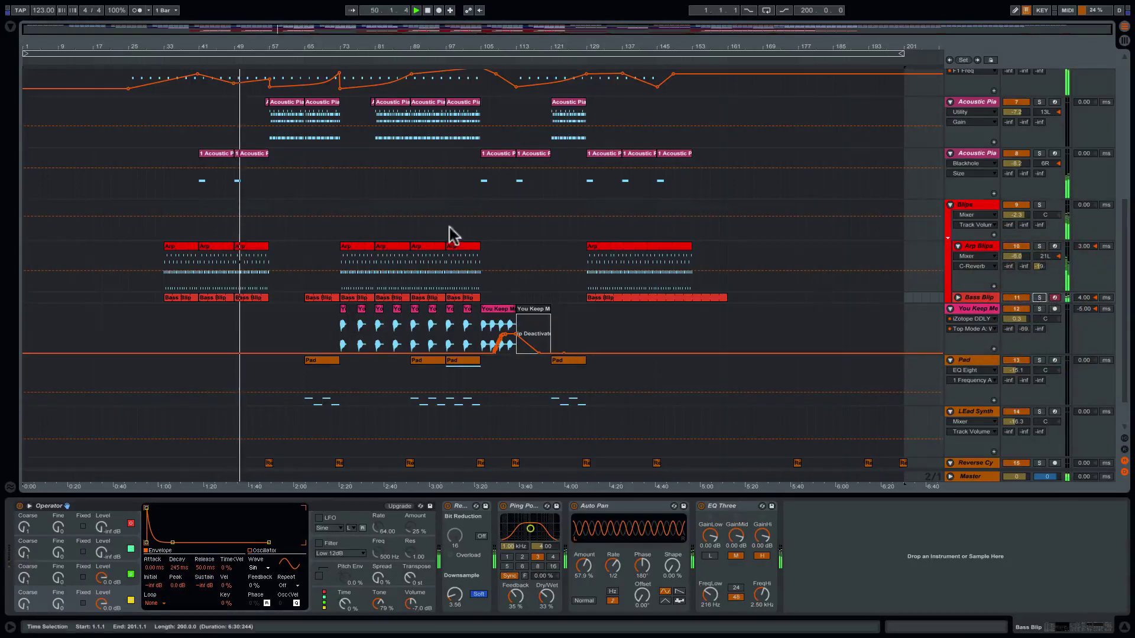
- Select and solo the second Acoustic Piano track, and restart playback from its first clip at bar 41
left_click(972, 155)
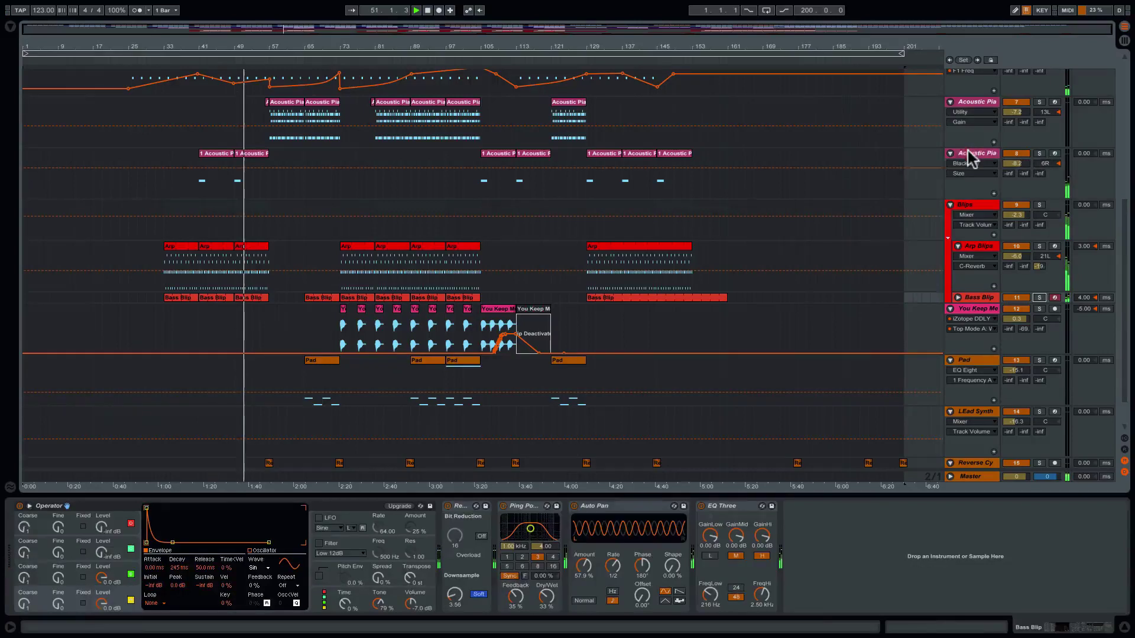
left_click(198, 52)
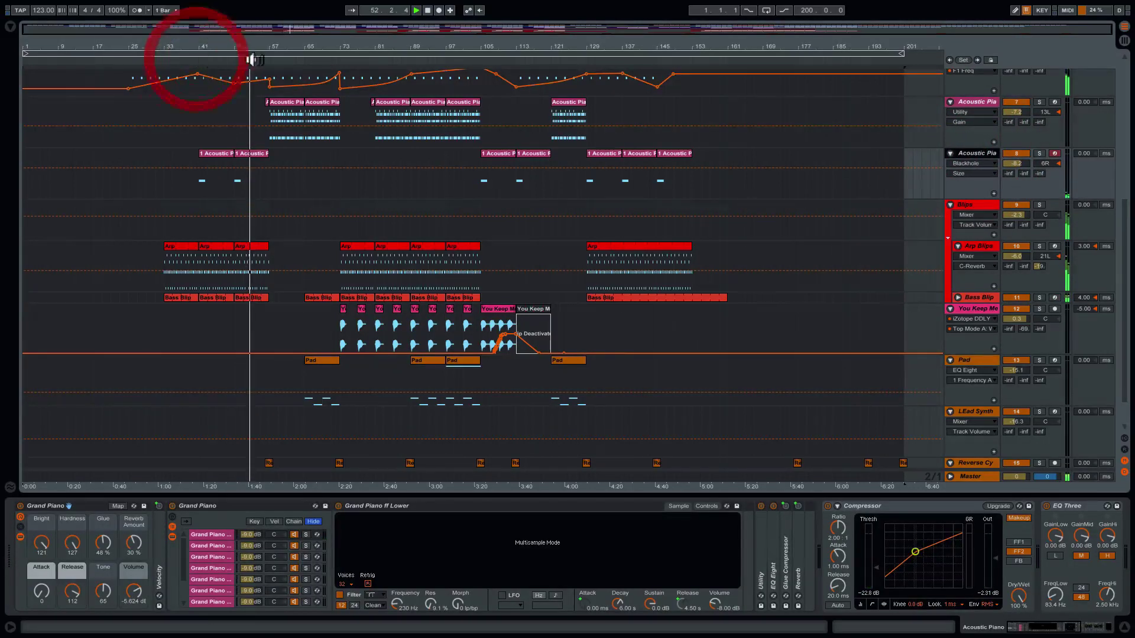
left_click(974, 152)
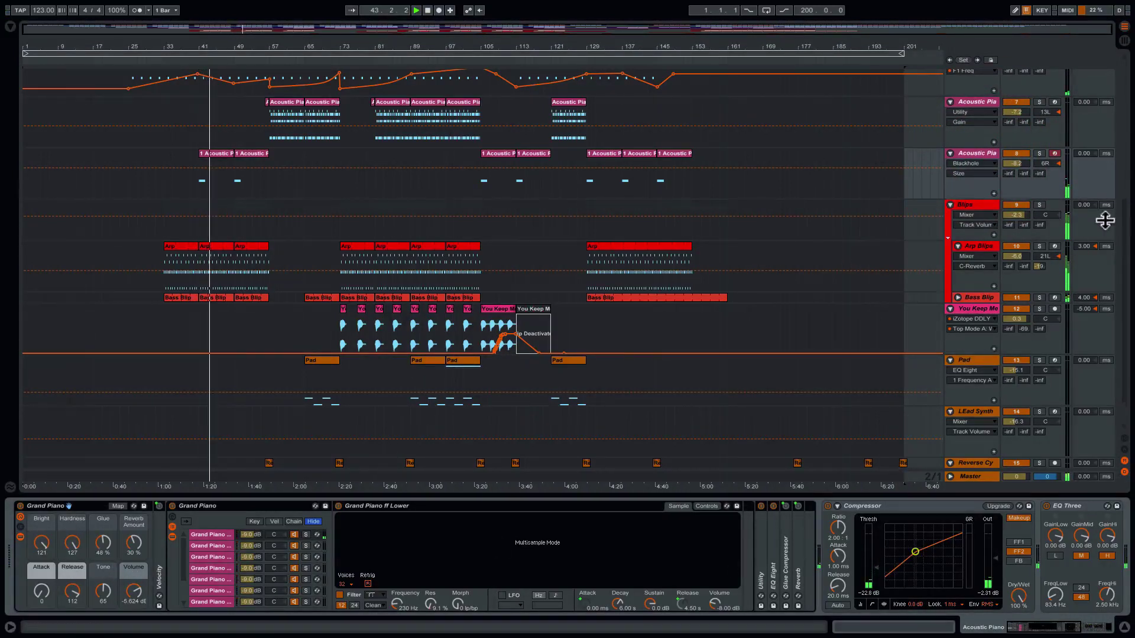
left_click(1039, 153)
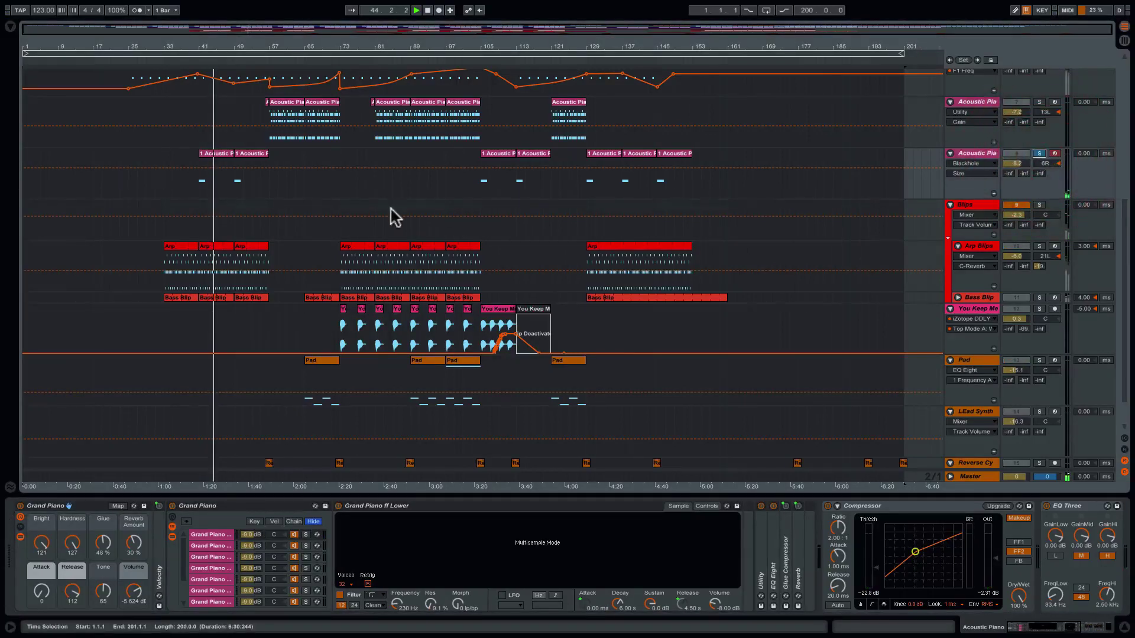
left_click(203, 186)
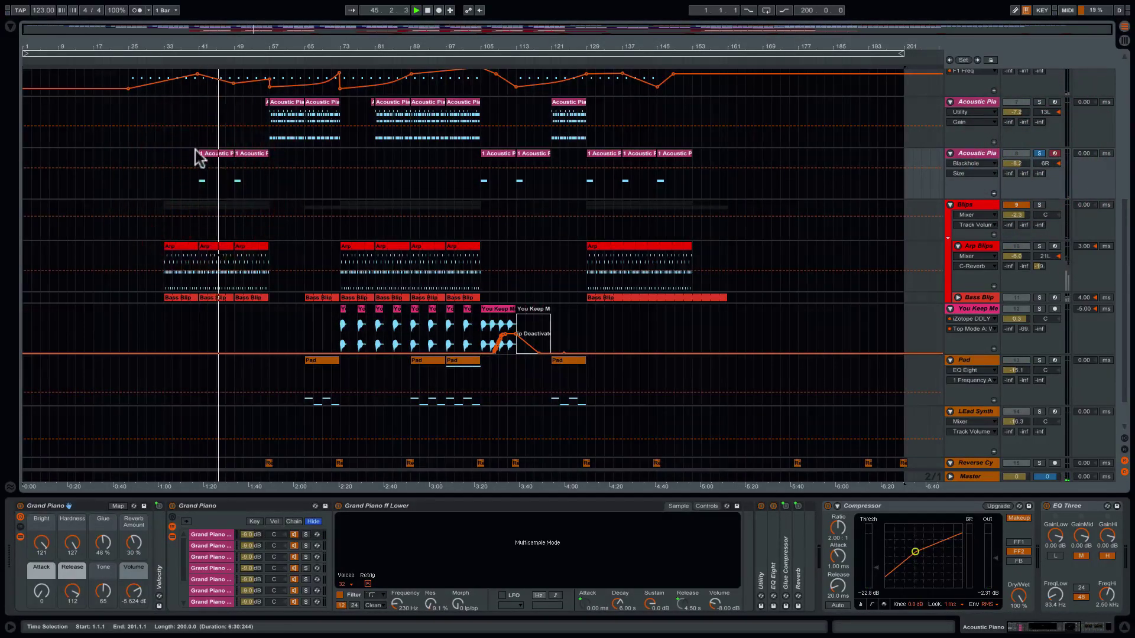
left_click(200, 161)
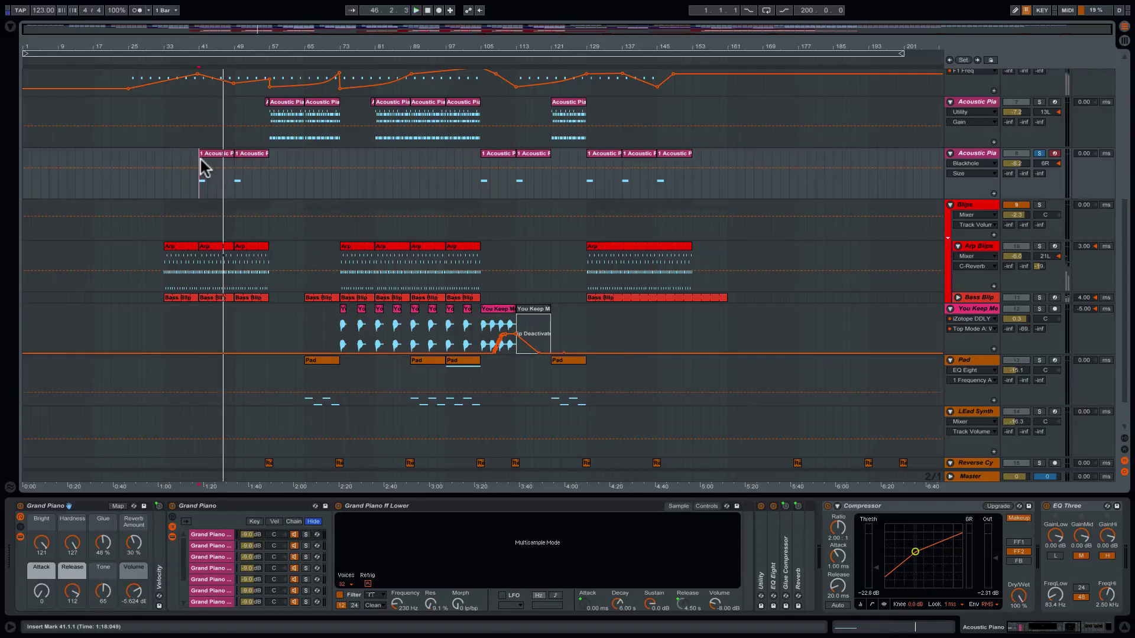
key("space")
key("space")
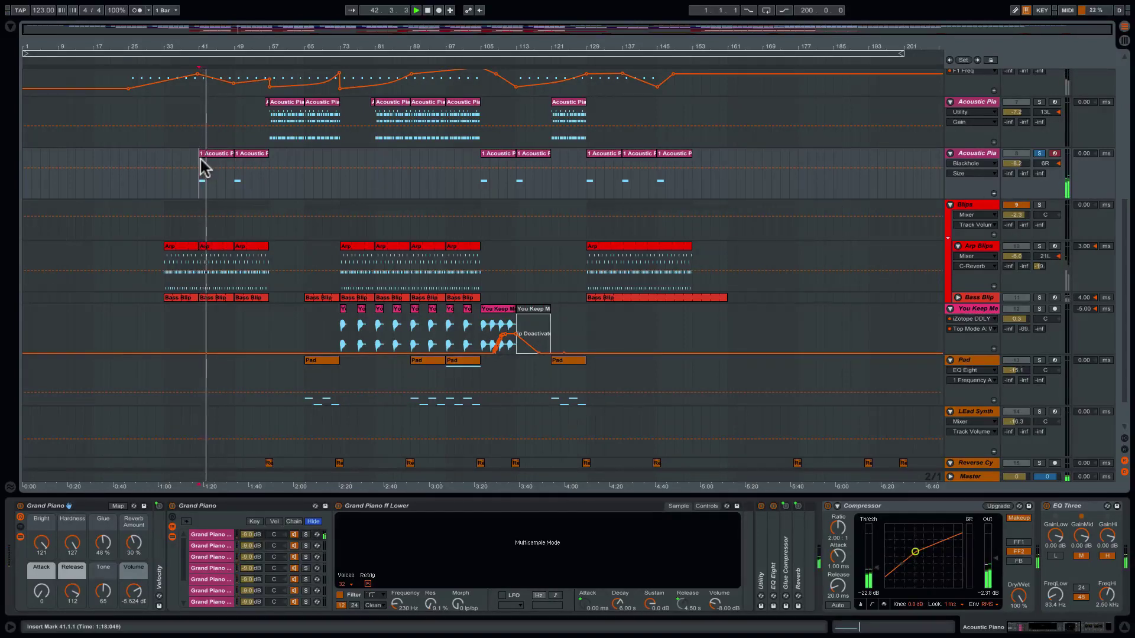
- Open the Blackhole reverb's plug-in window at the end of the piano's device chain, inspect its settings, and close it
left_click(977, 162)
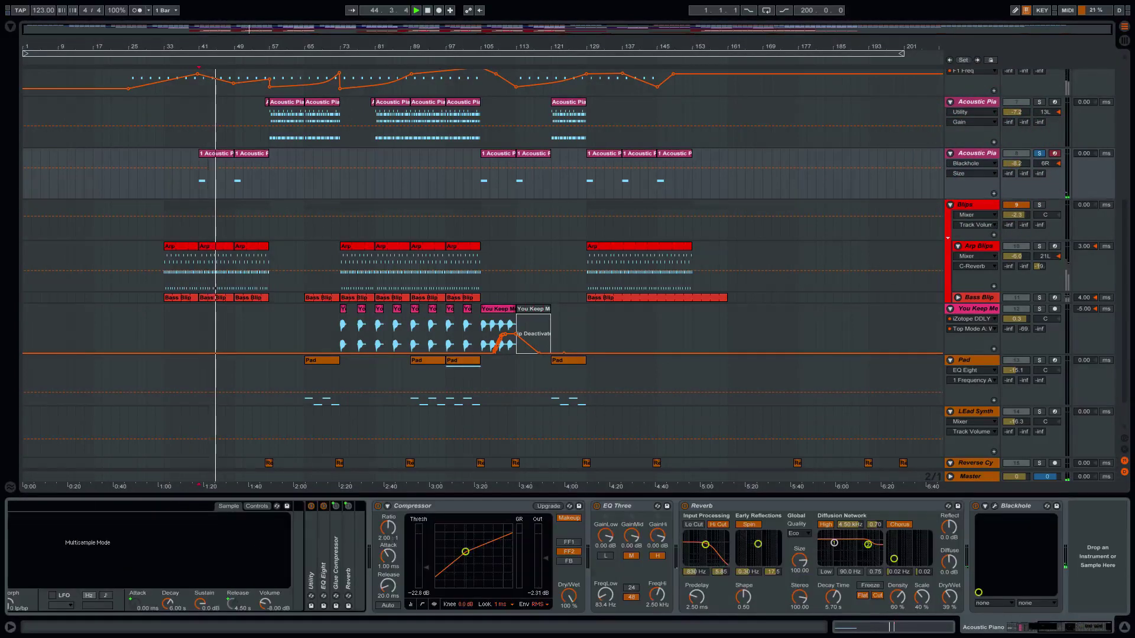
left_click(996, 506)
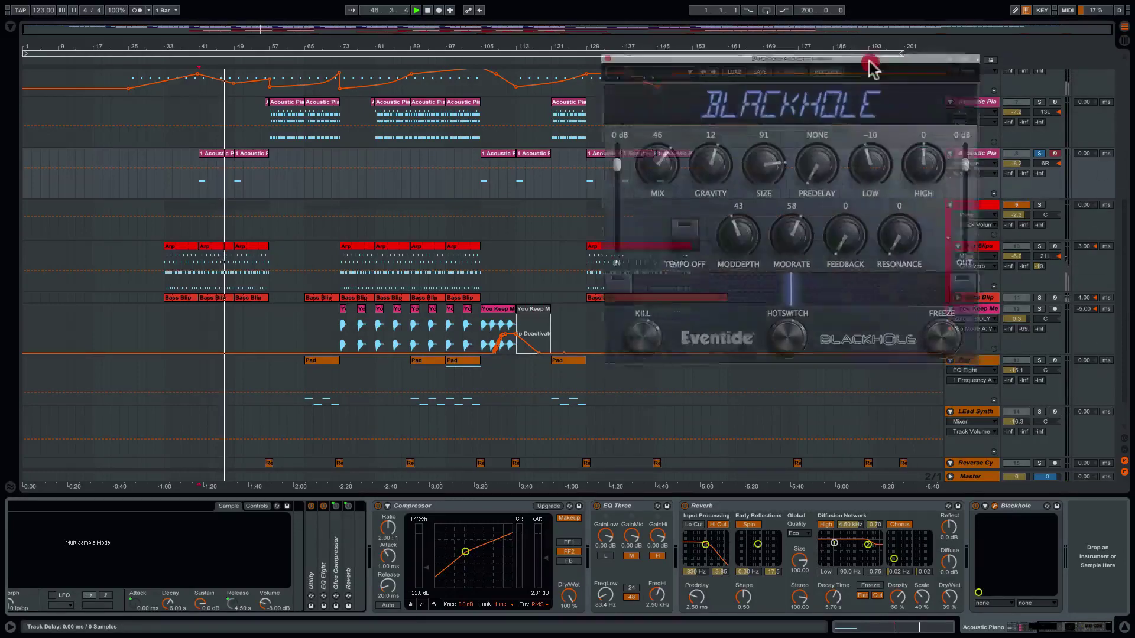
left_click_drag(874, 63, 602, 113)
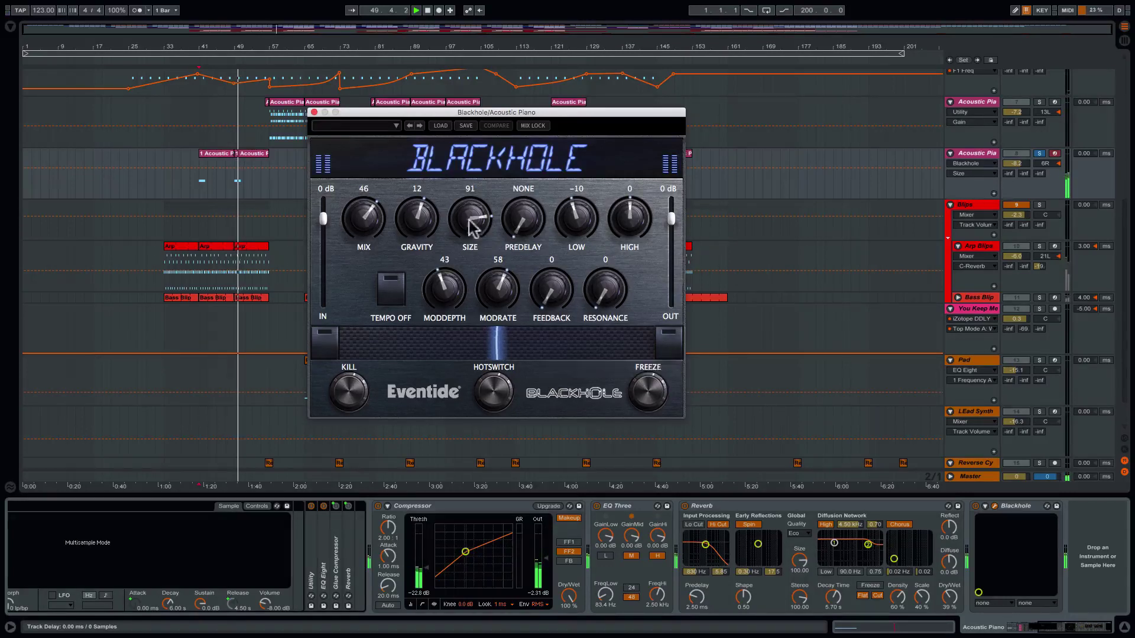
left_click(315, 113)
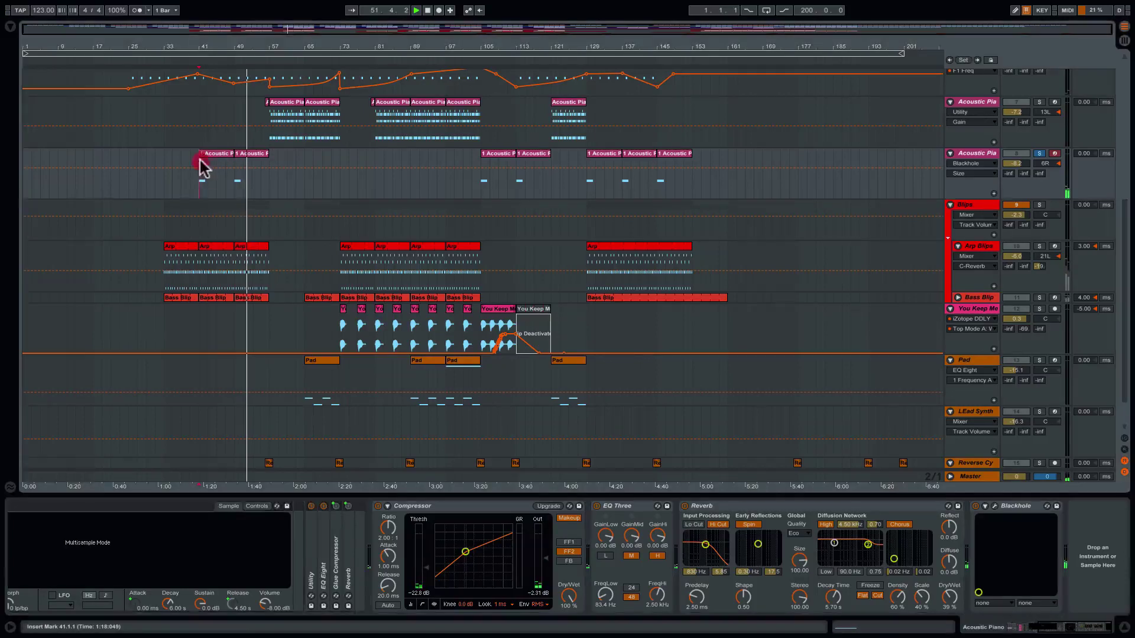
- Select bars 41 to 49 on the soloed piano track, compare playback with Blackhole bypassed and enabled, and unsolo the track
left_click_drag(203, 165, 234, 169)
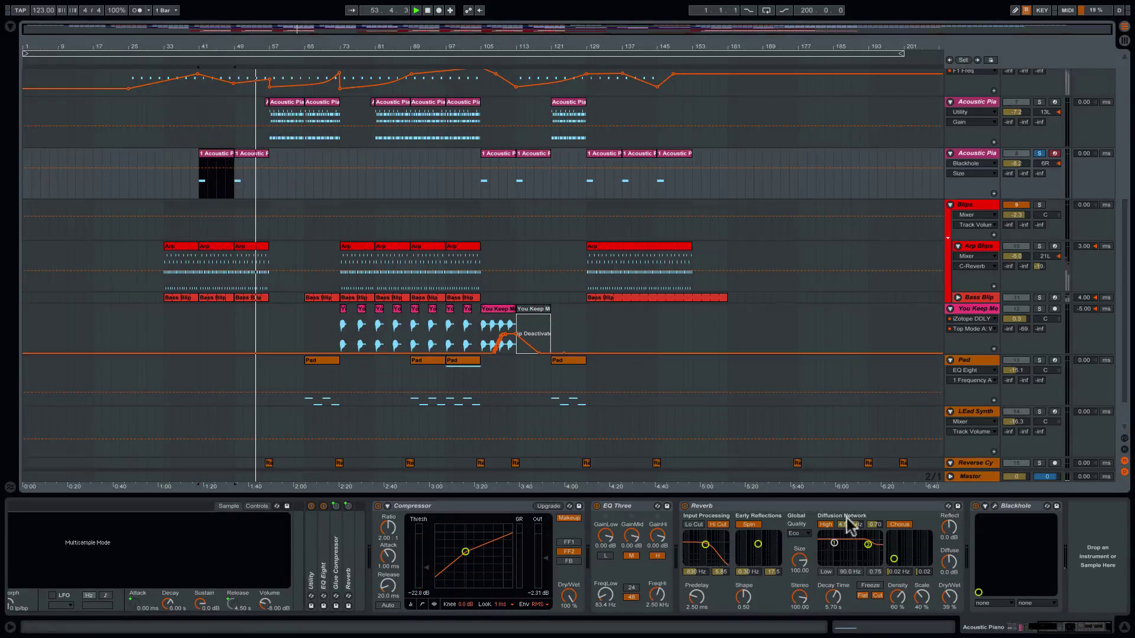
left_click(976, 506)
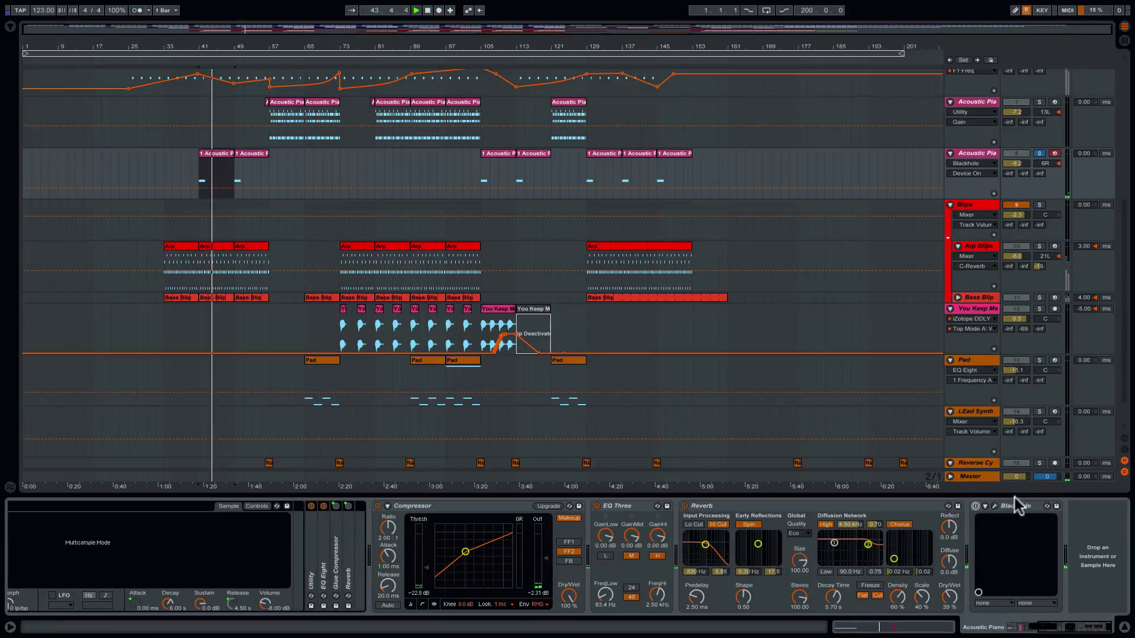
left_click(974, 507)
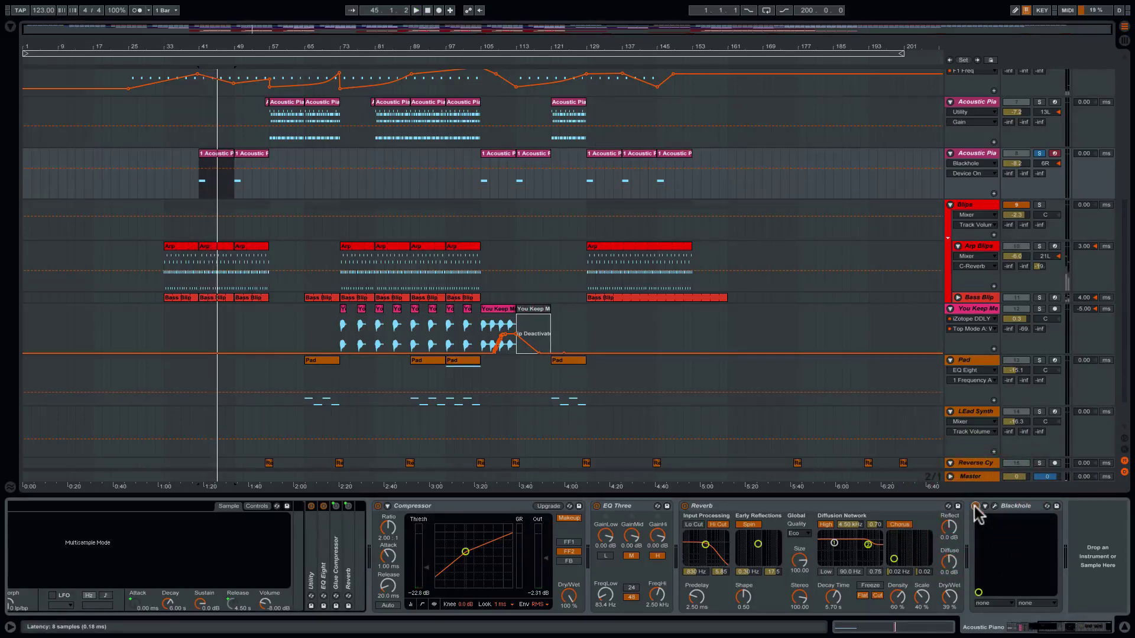
key("space")
key("space")
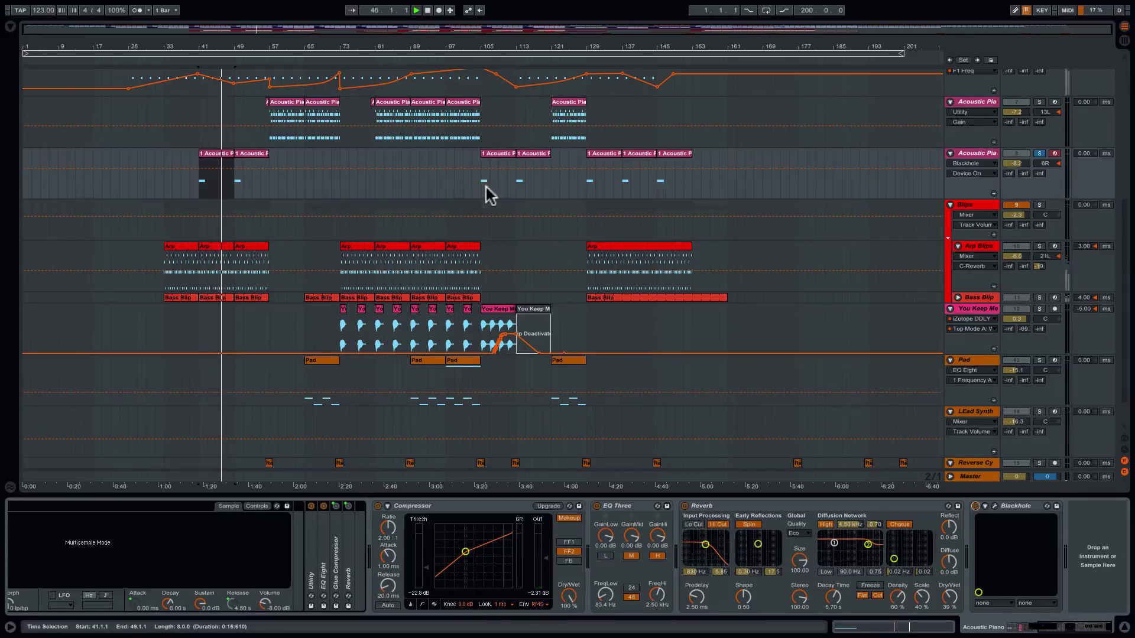
left_click(1039, 154)
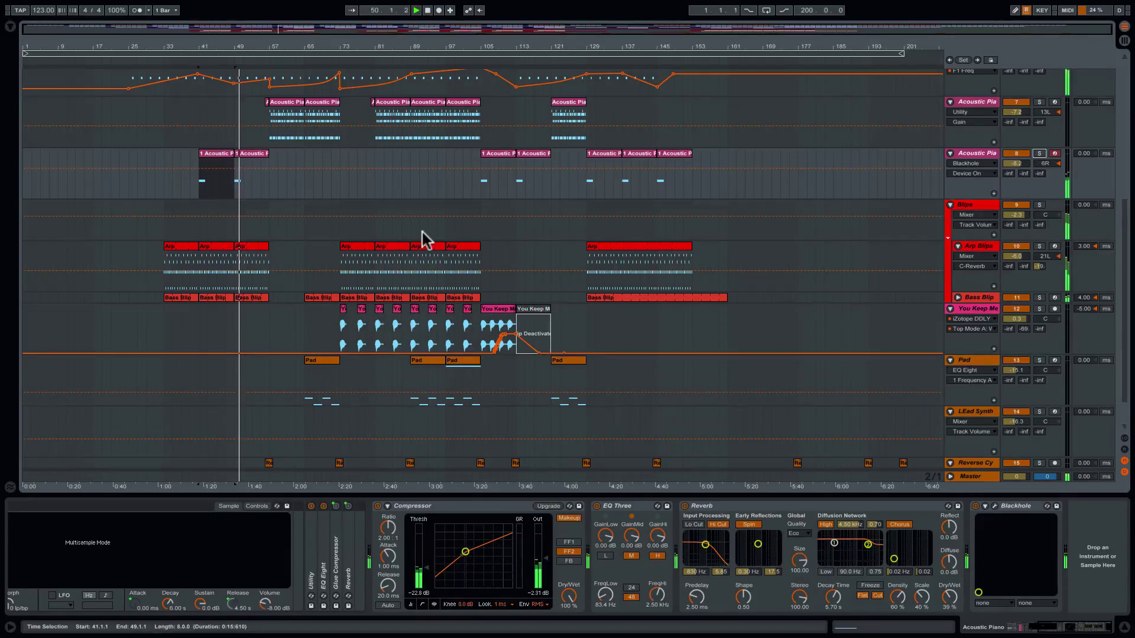
- Look over the tracks, then select the first Acoustic Piano track and examine its device chain through to the Utility at the end
scroll(422, 236, "up", 10)
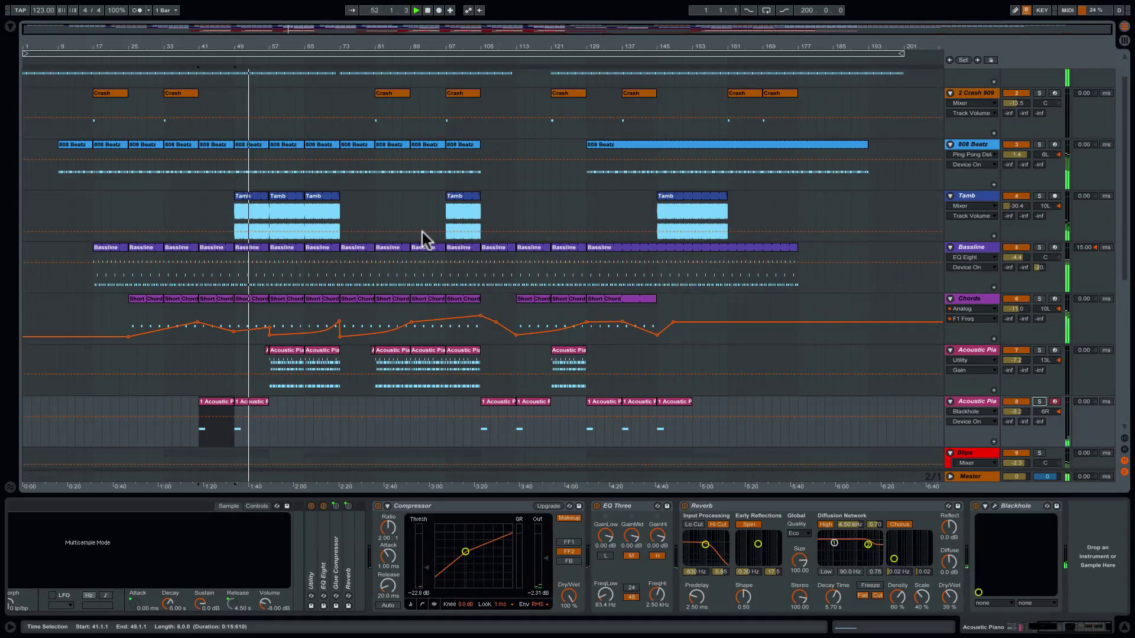
scroll(422, 231, "down", 2)
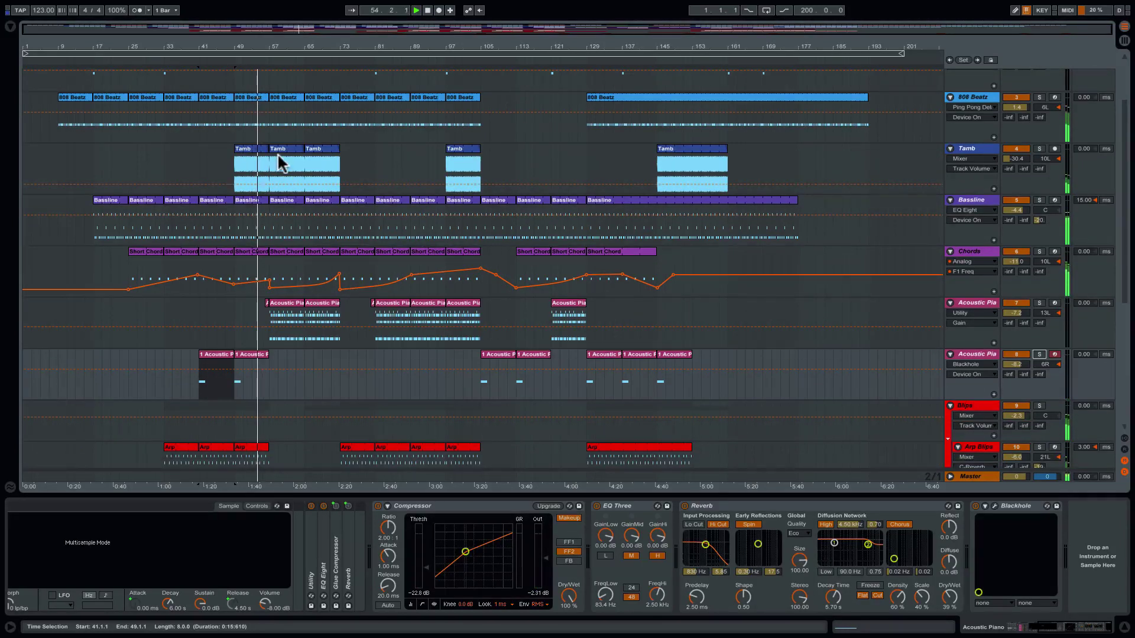
scroll(455, 307, "down", 3)
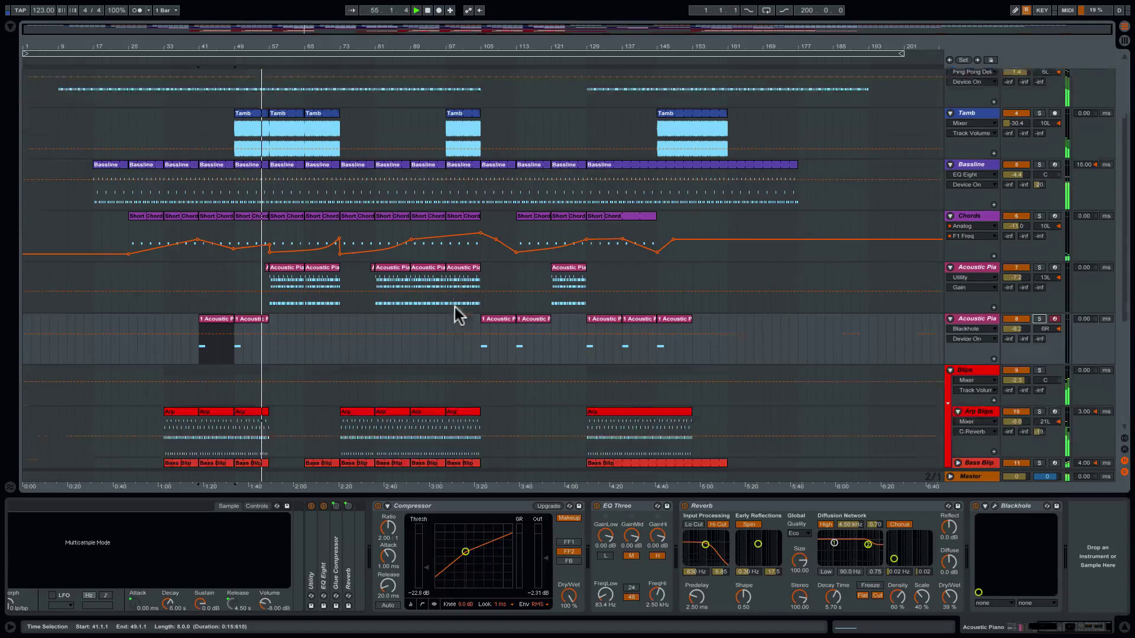
scroll(455, 308, "down", 2)
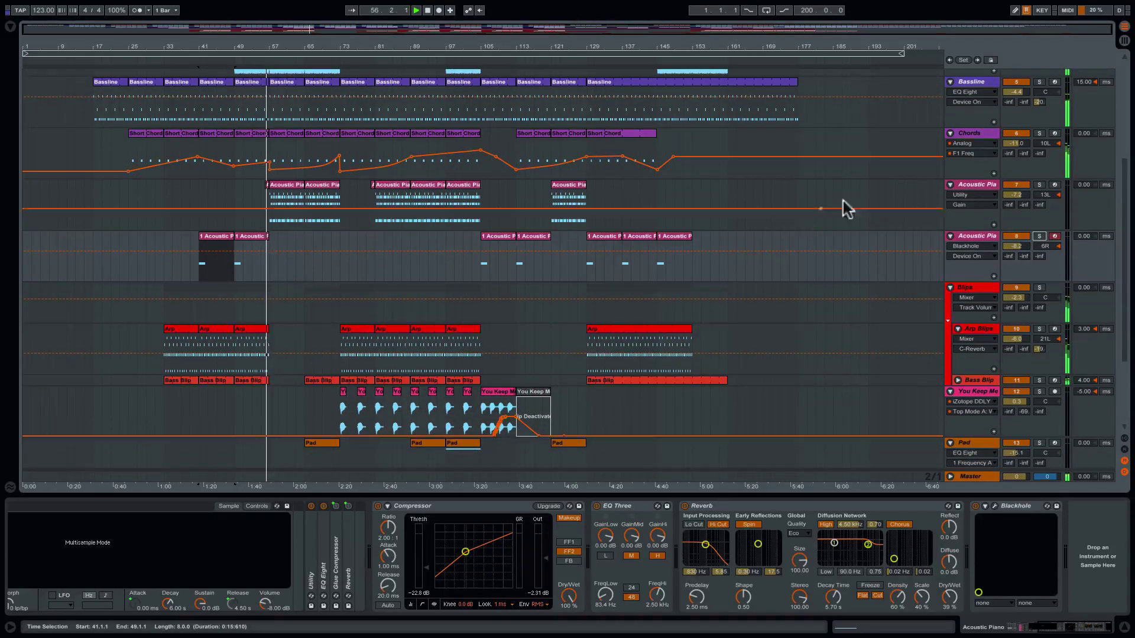
left_click(970, 186)
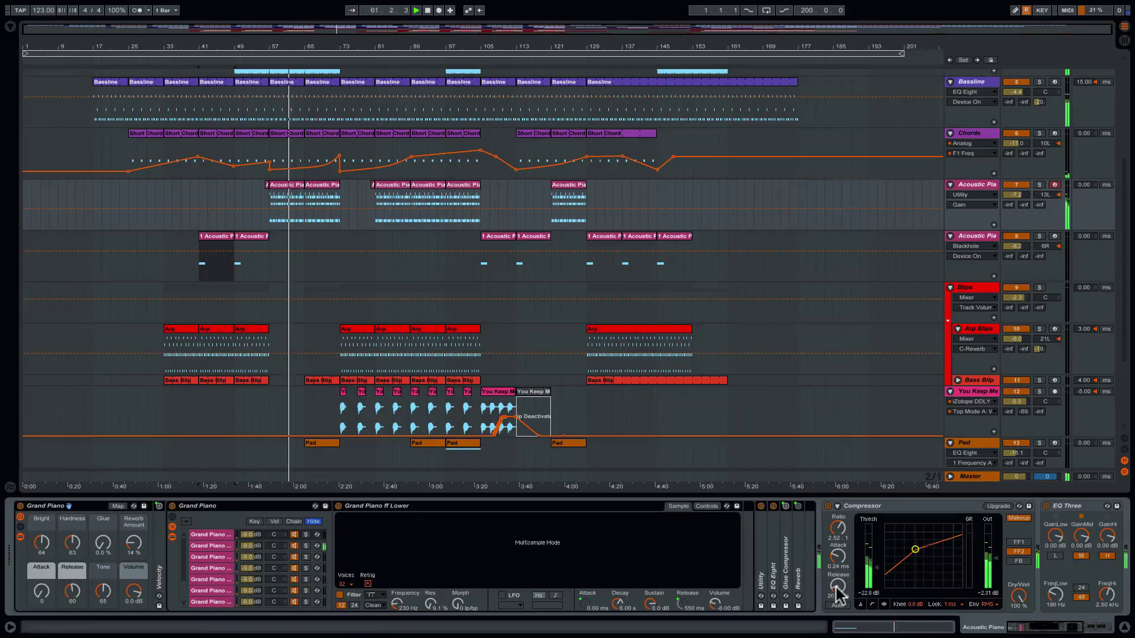
scroll(839, 593, "down", 7)
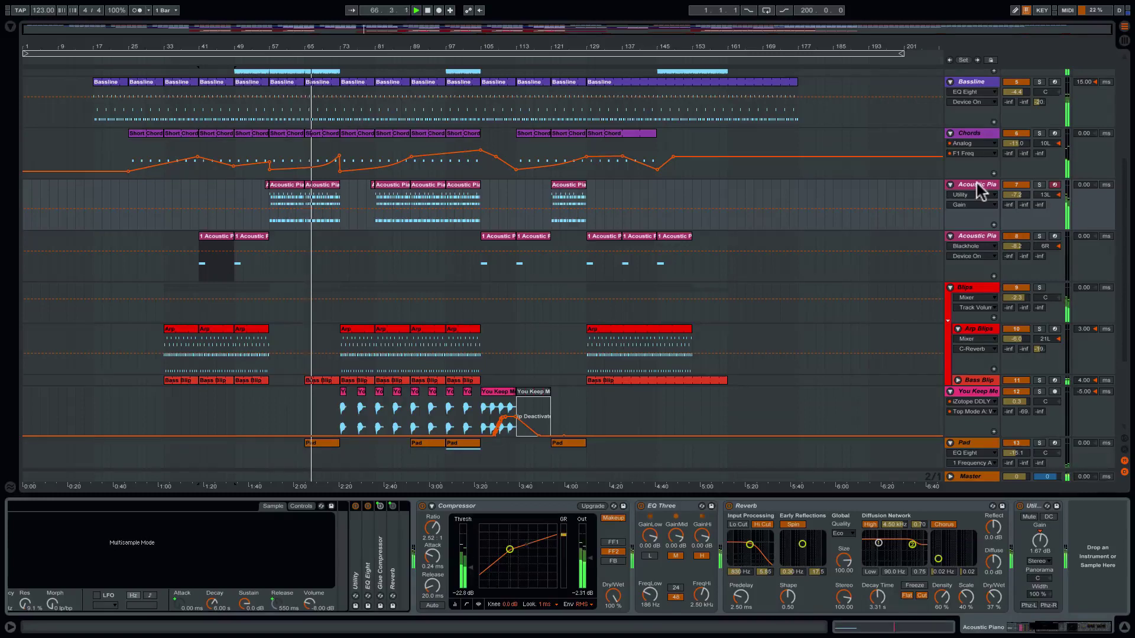
- Show the Pad track's device chain, open the Sylenth1 window to inspect the PD JP String preset, and close it
scroll(950, 265, "down", 4)
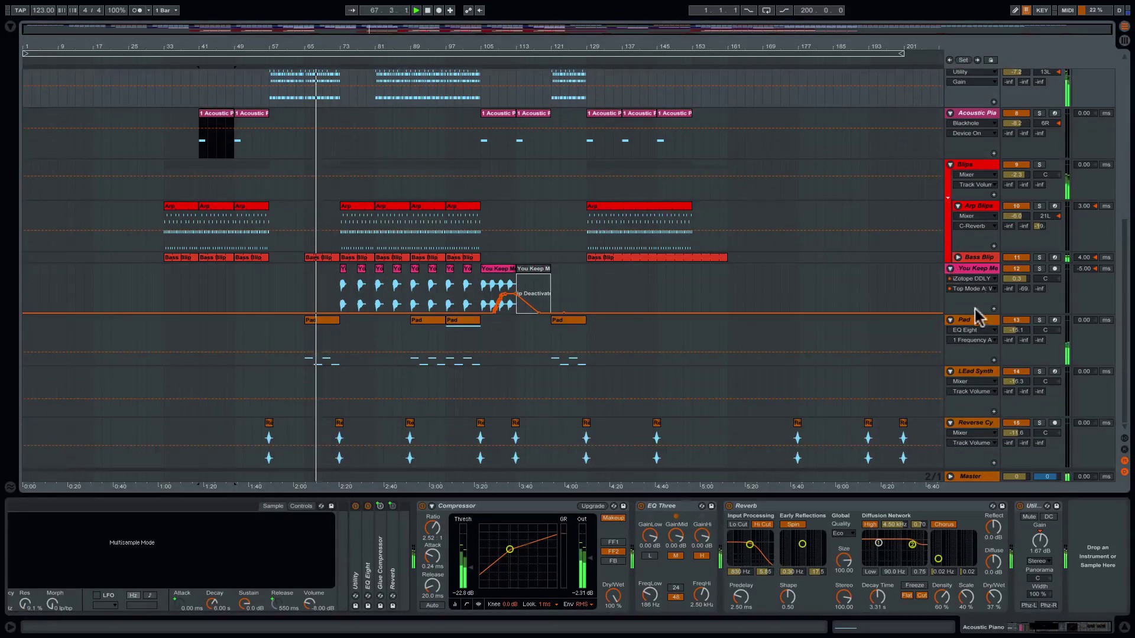
left_click(973, 329)
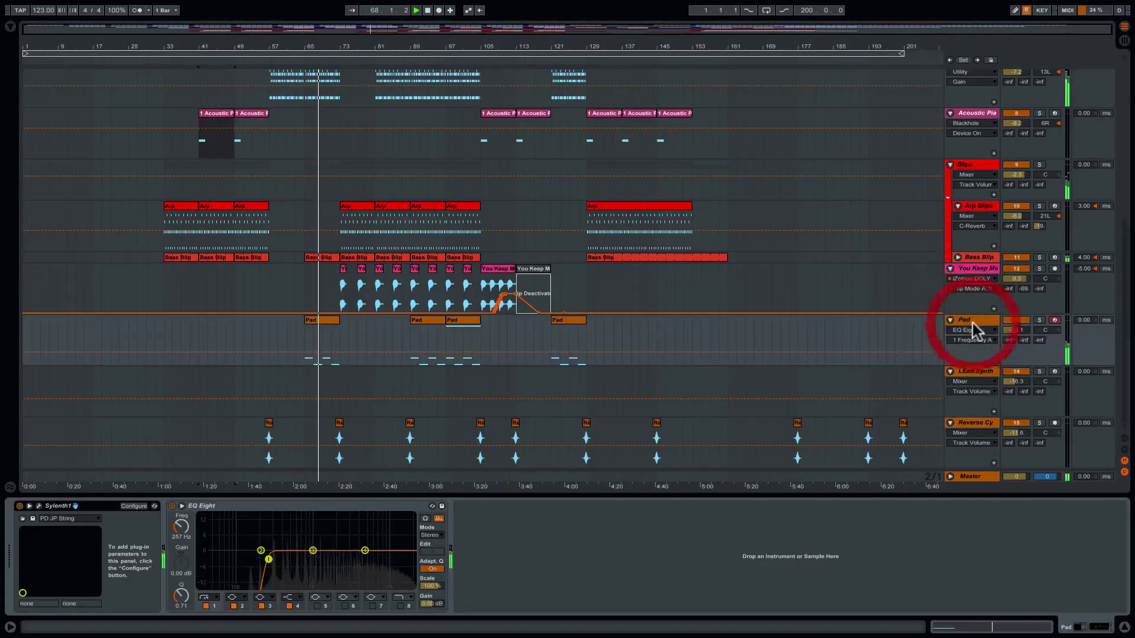
left_click(38, 505)
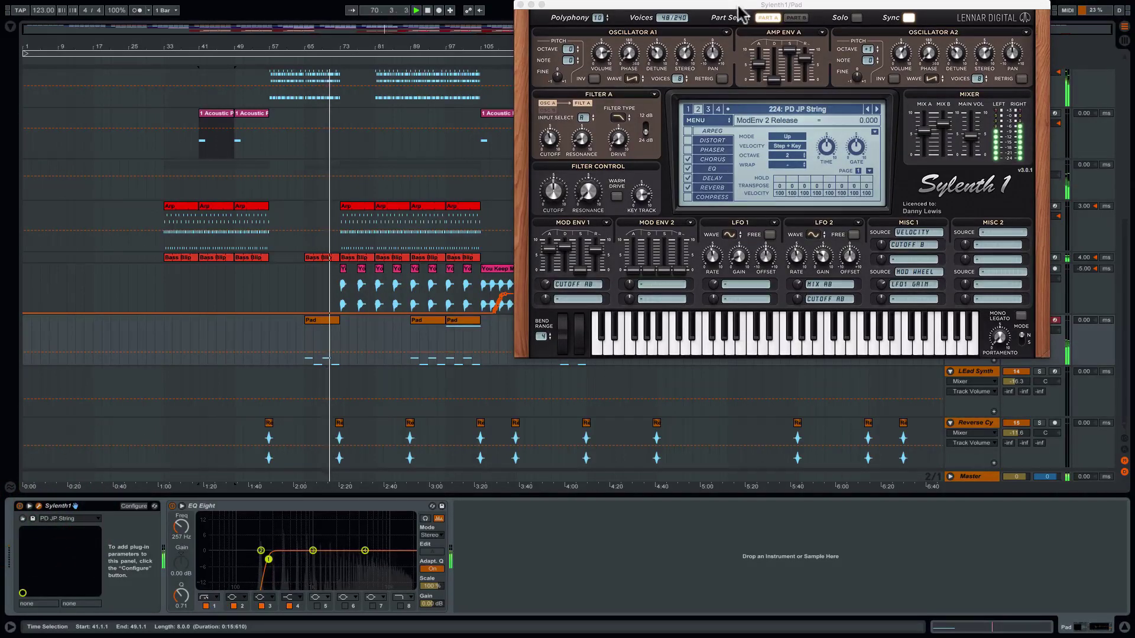
left_click_drag(737, 7, 609, 85)
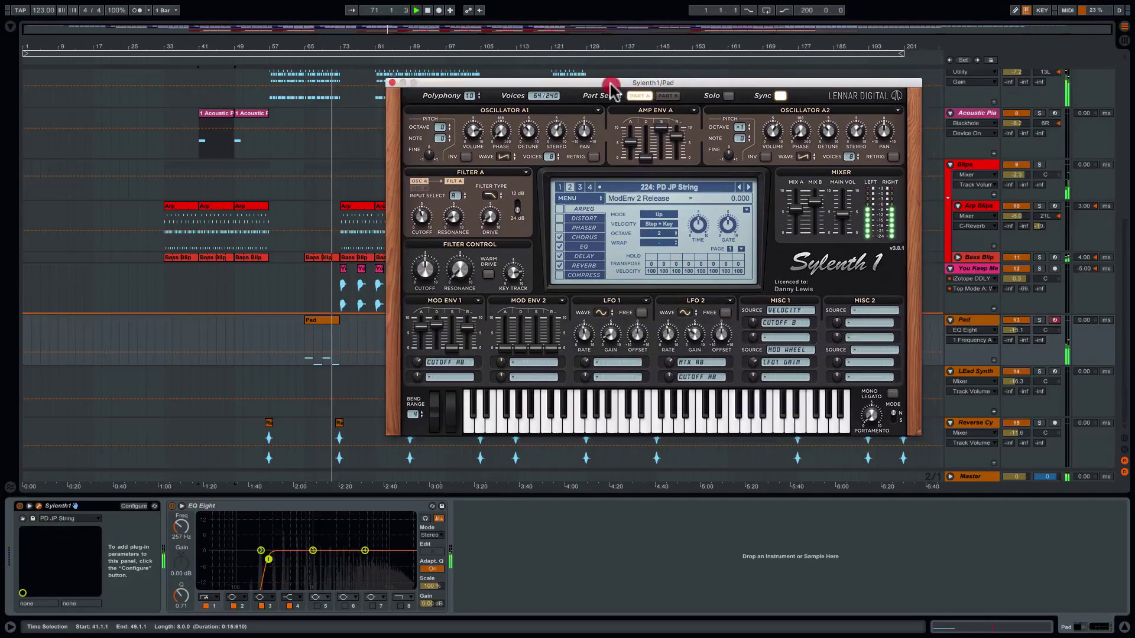
left_click(394, 83)
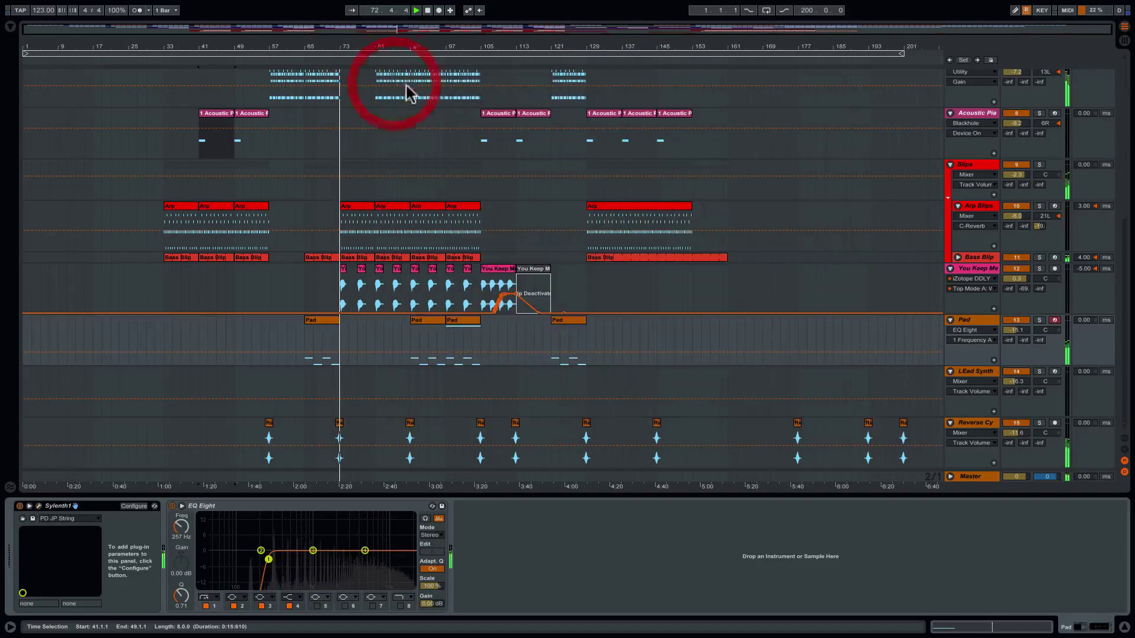
- Show the You Keep Me vocal track's effect chain, inspect the iZotope DDLY delay in its plug-in window, and close it
left_click(976, 273)
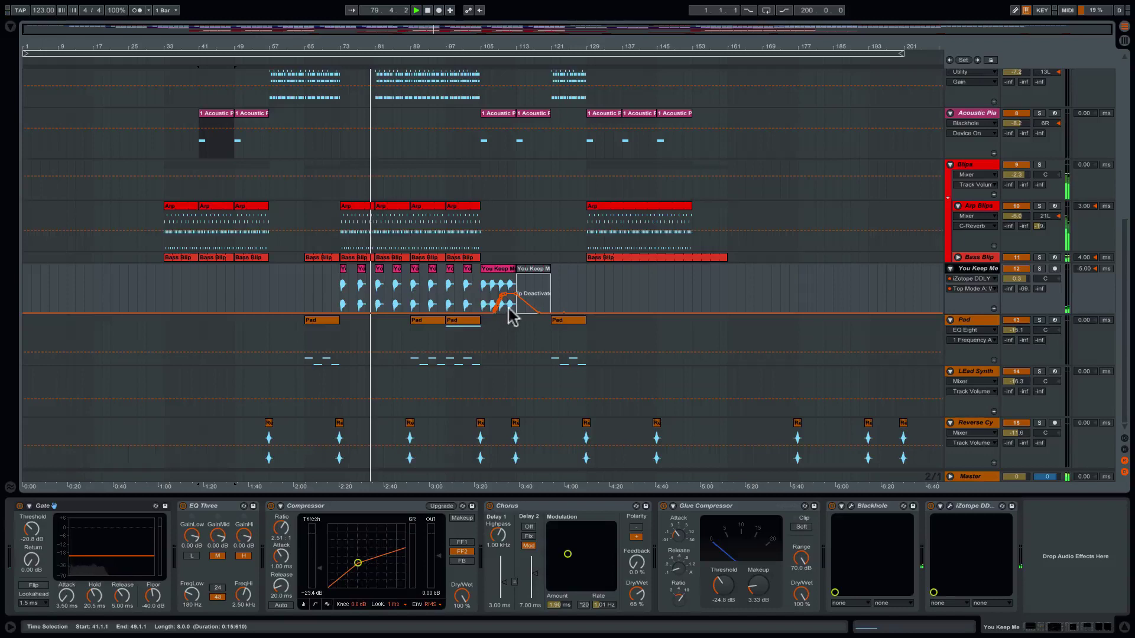
left_click(950, 506)
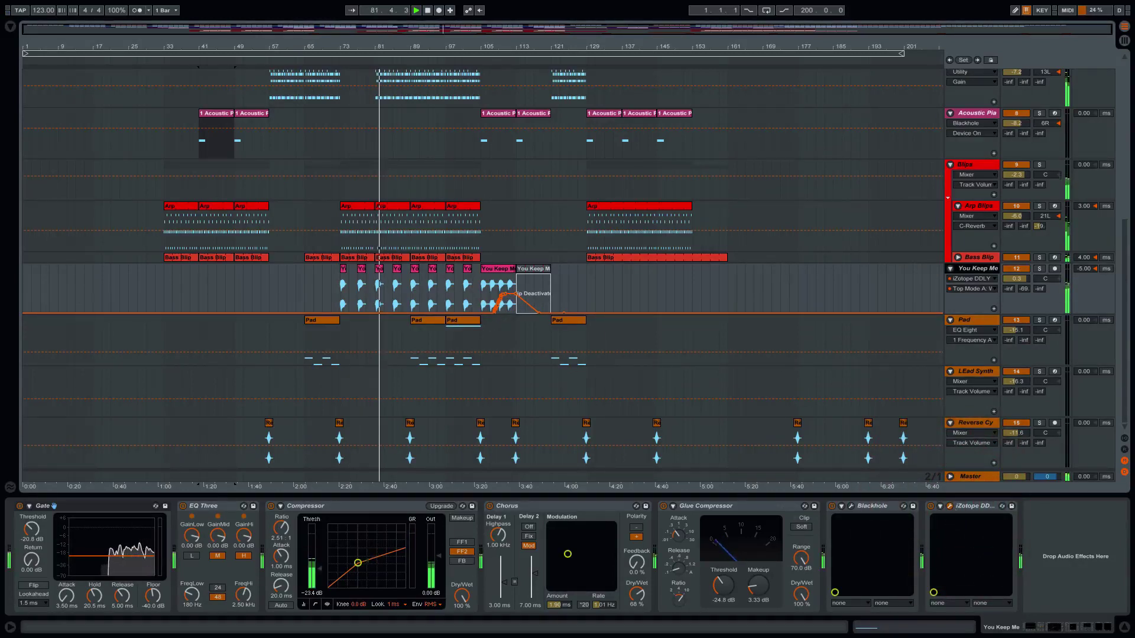
left_click_drag(841, 51, 678, 87)
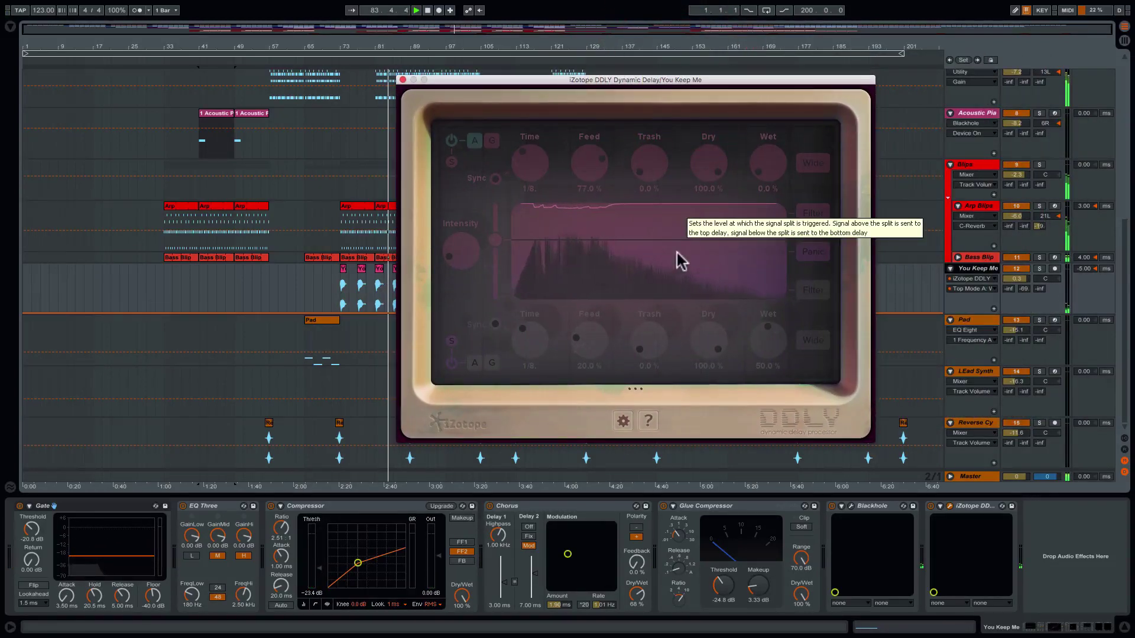
left_click(403, 80)
- Open the short You Keep Me clip at bar 85 in the clip view and restart playback from about bar 71
left_click(396, 273)
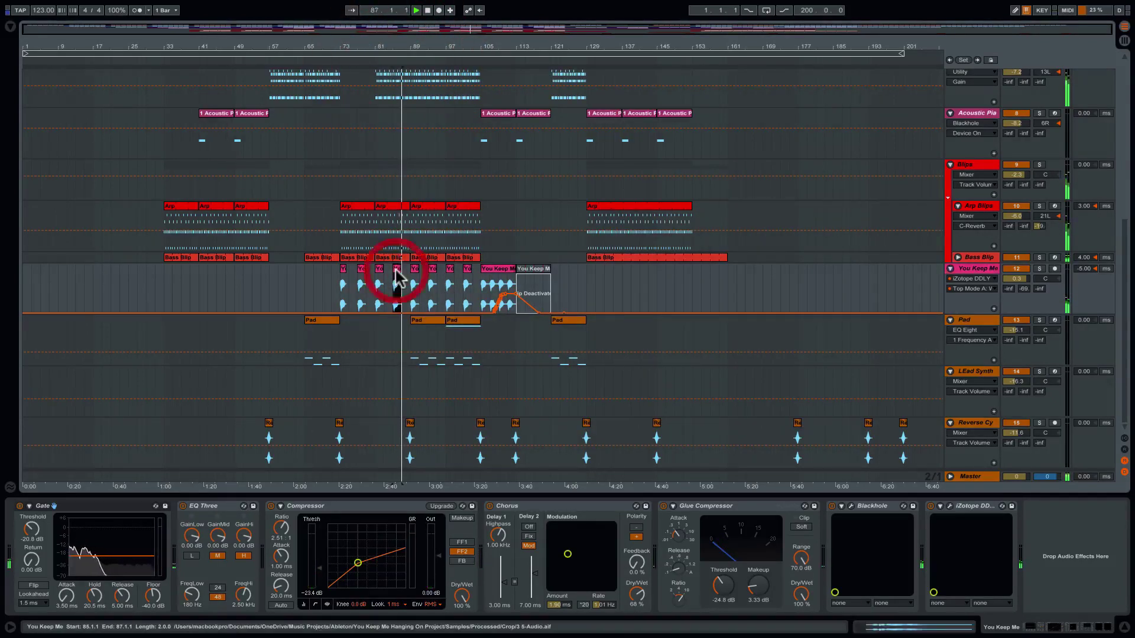
double_click(396, 273)
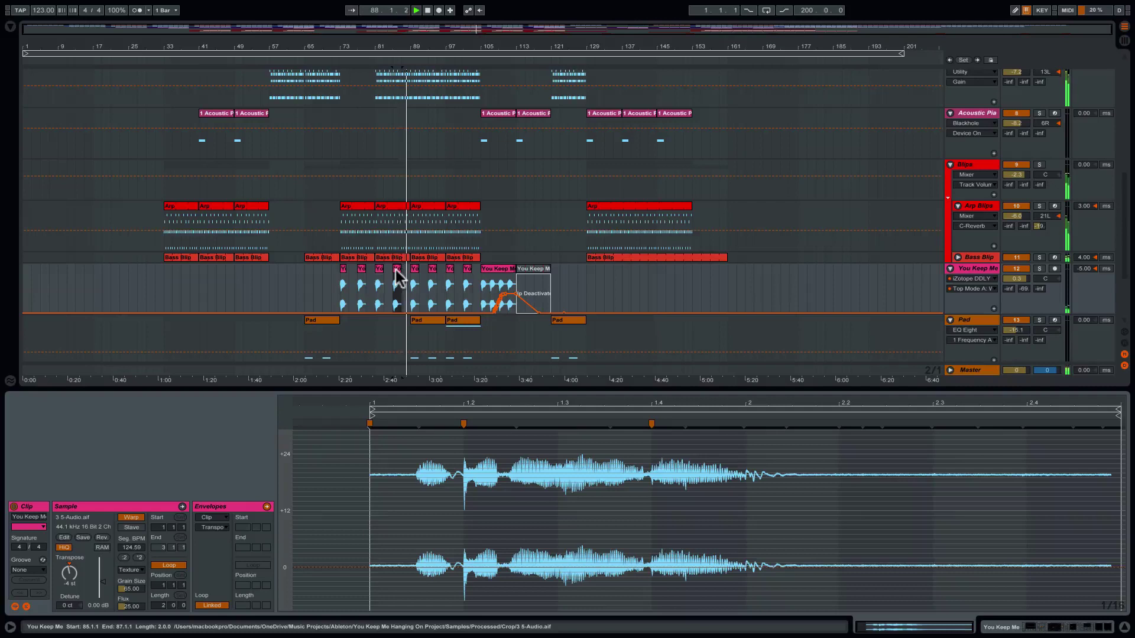
left_click(334, 61)
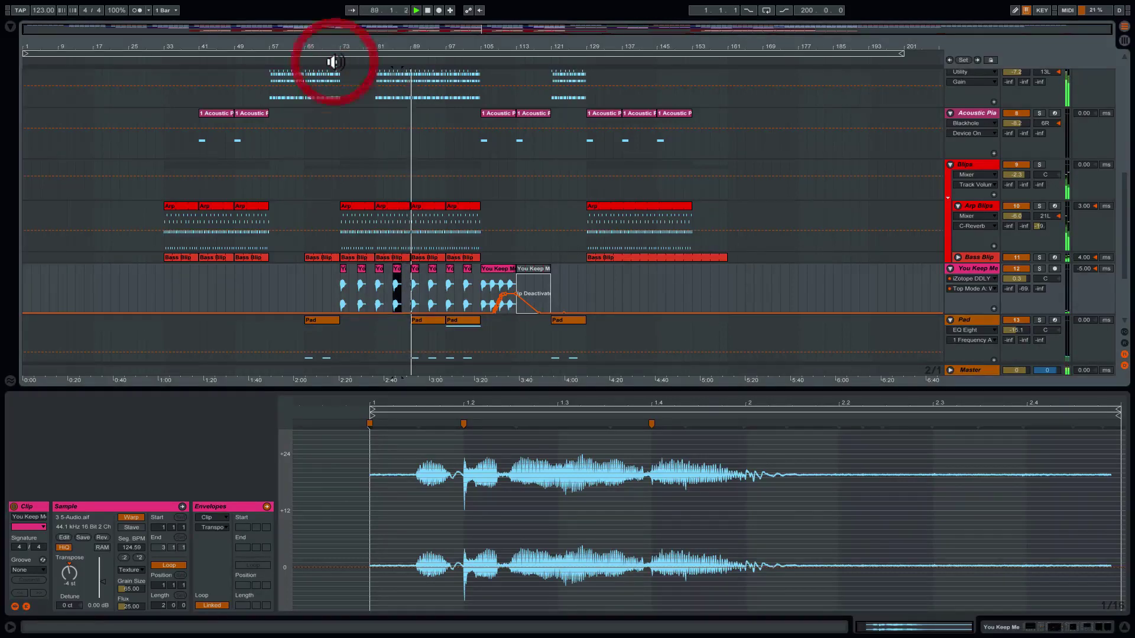
key("space")
key("space")
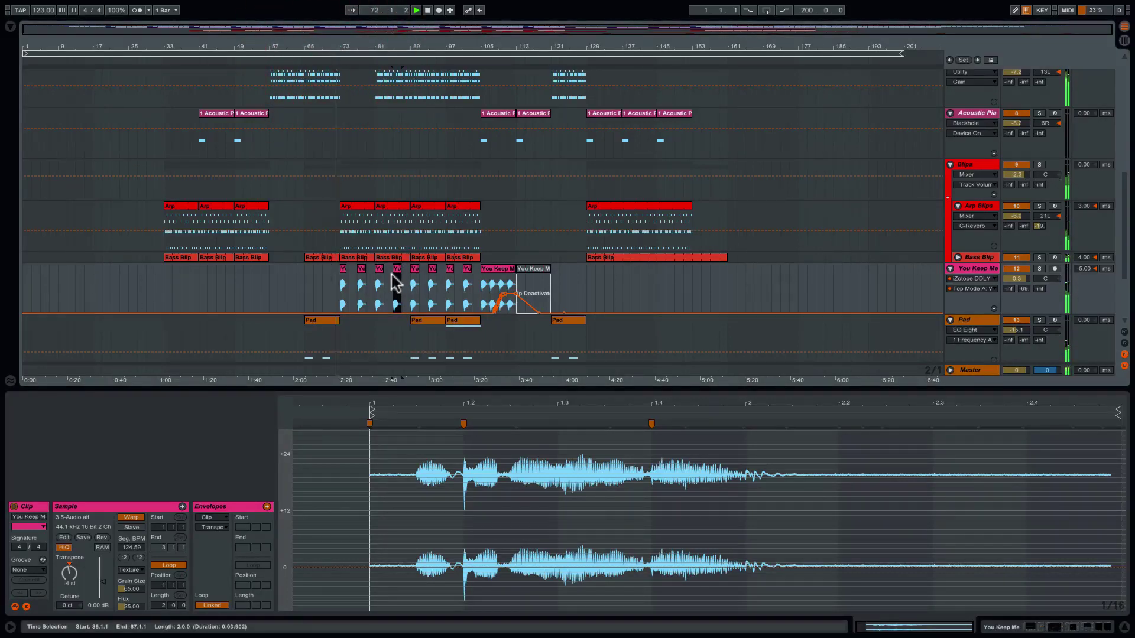
- Compare the Transpose settings of the short You Keep Me clips from bar 73 onward, and inspect the transposition envelope of the longer bar 105 clip
left_click(343, 269)
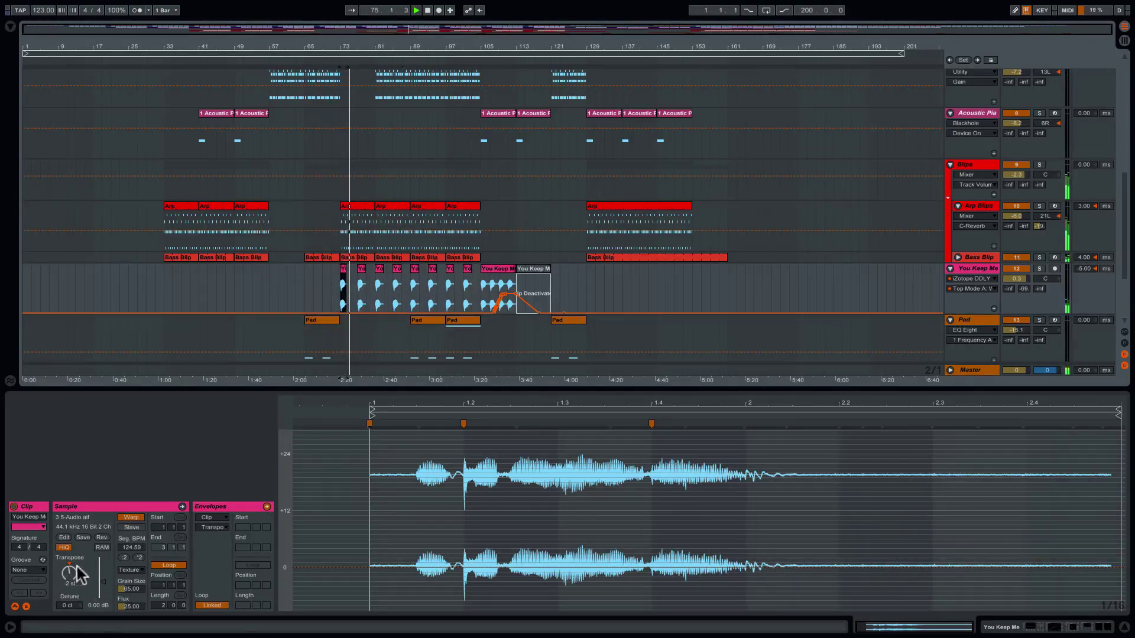
left_click(362, 273)
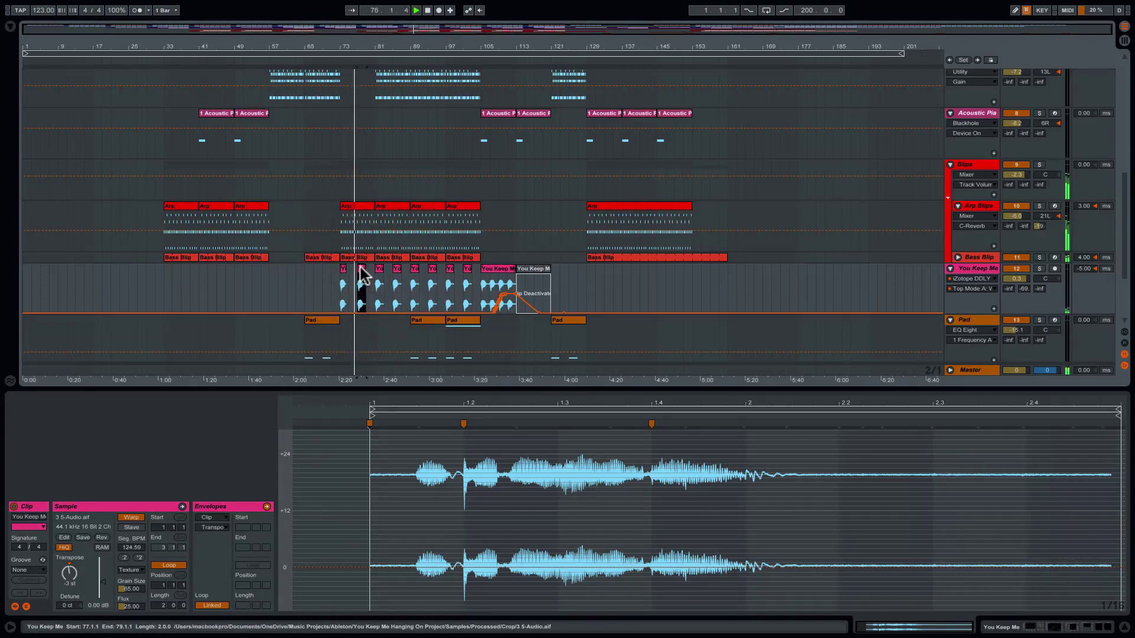
left_click(380, 269)
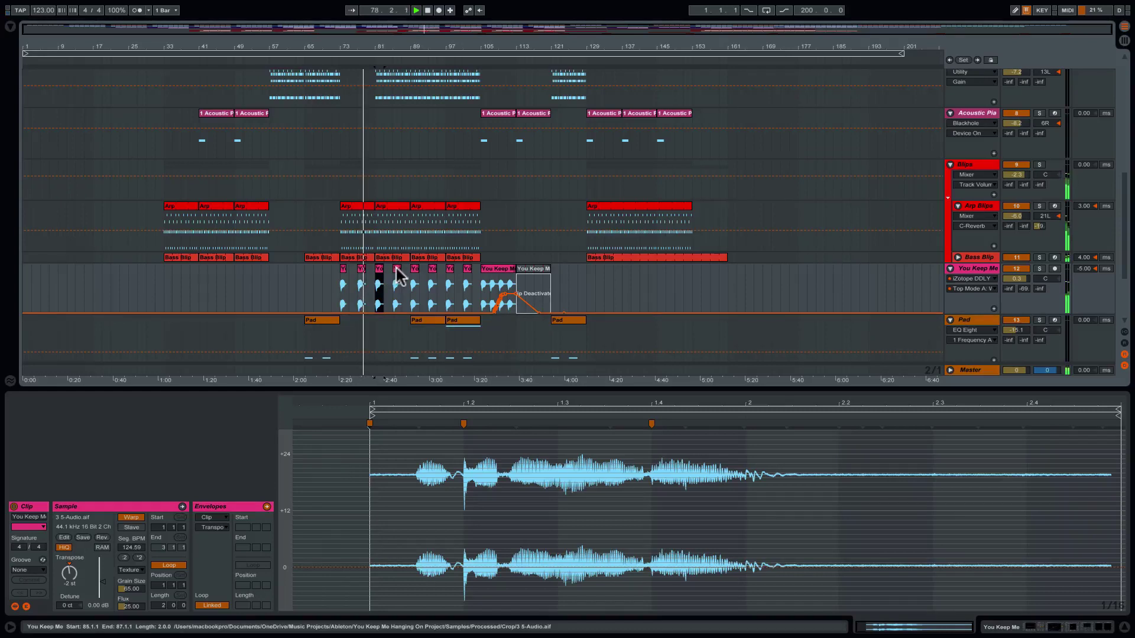
left_click(397, 271)
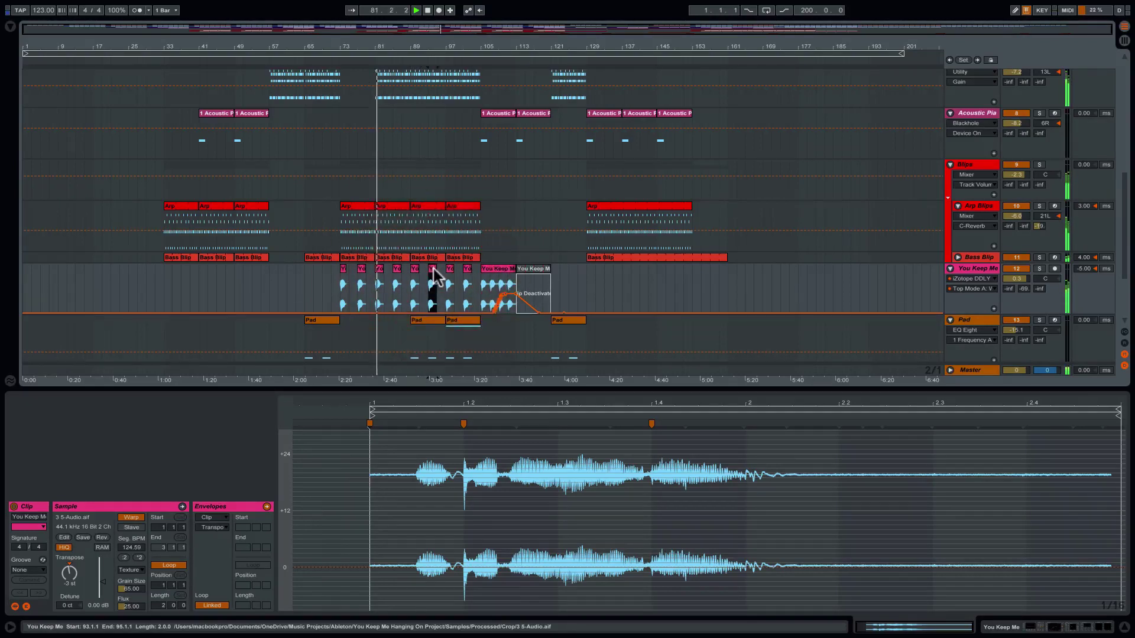
left_click(468, 274)
left_click(495, 273)
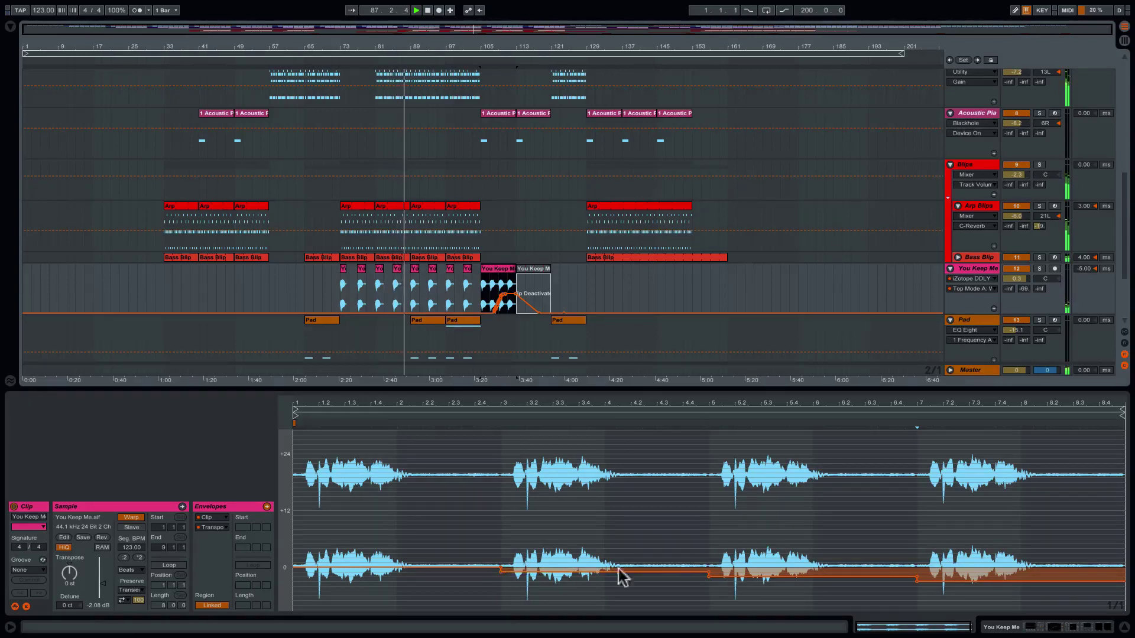
left_click_drag(934, 580, 944, 591)
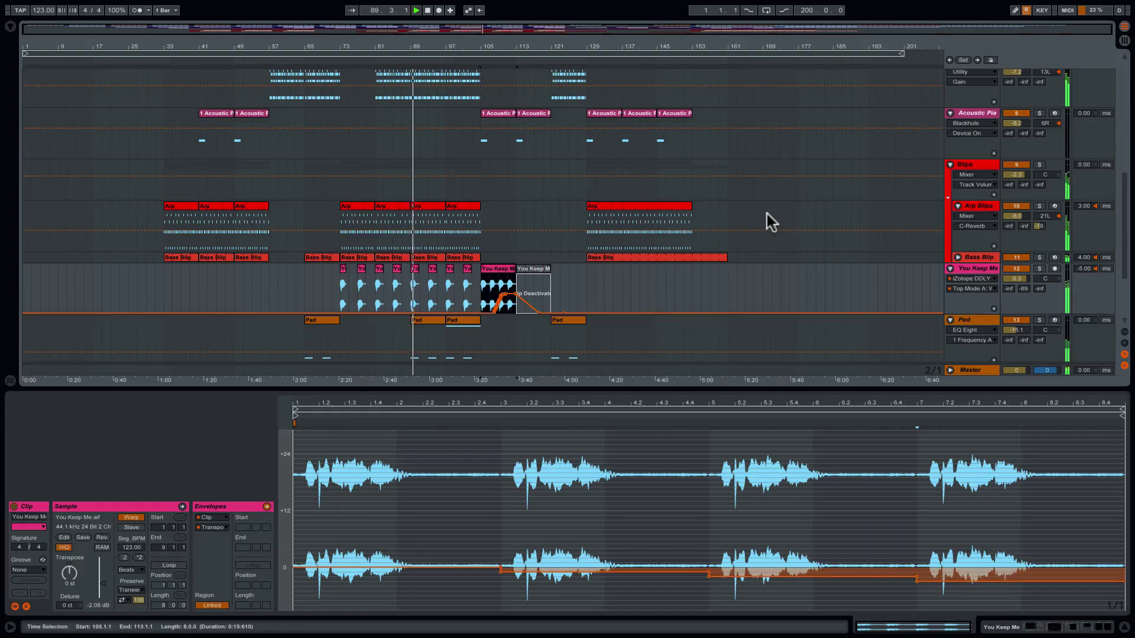
- Select the Reverse Cymbal track and review how the other tracks are laid out across the arrangement
scroll(767, 214, "down", 3)
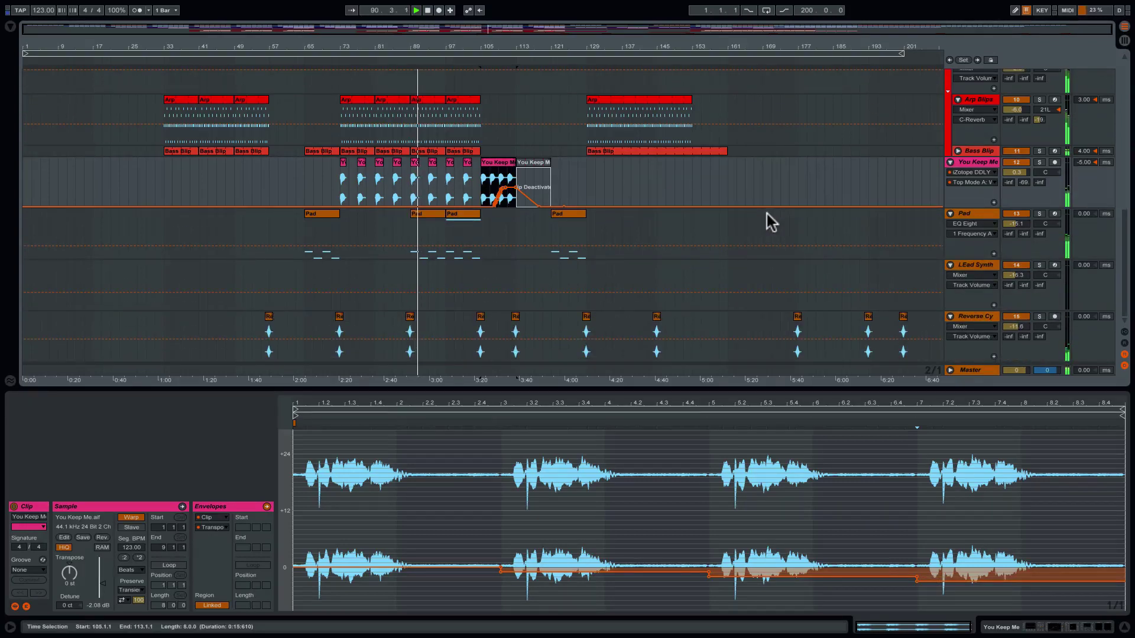
left_click(981, 318)
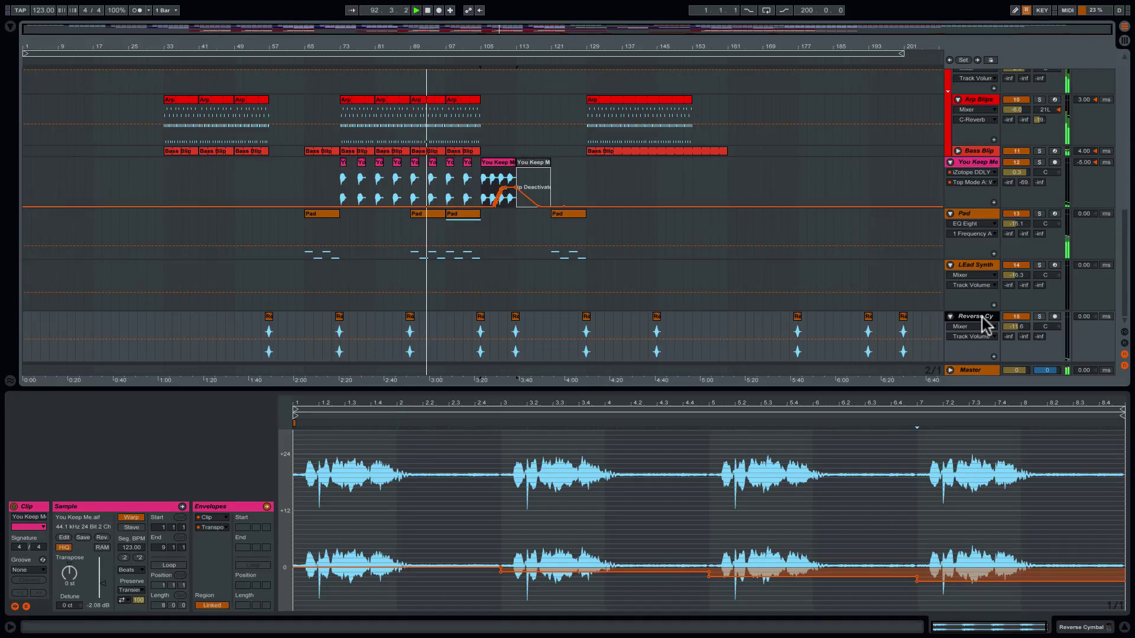
scroll(847, 155, "up", 6)
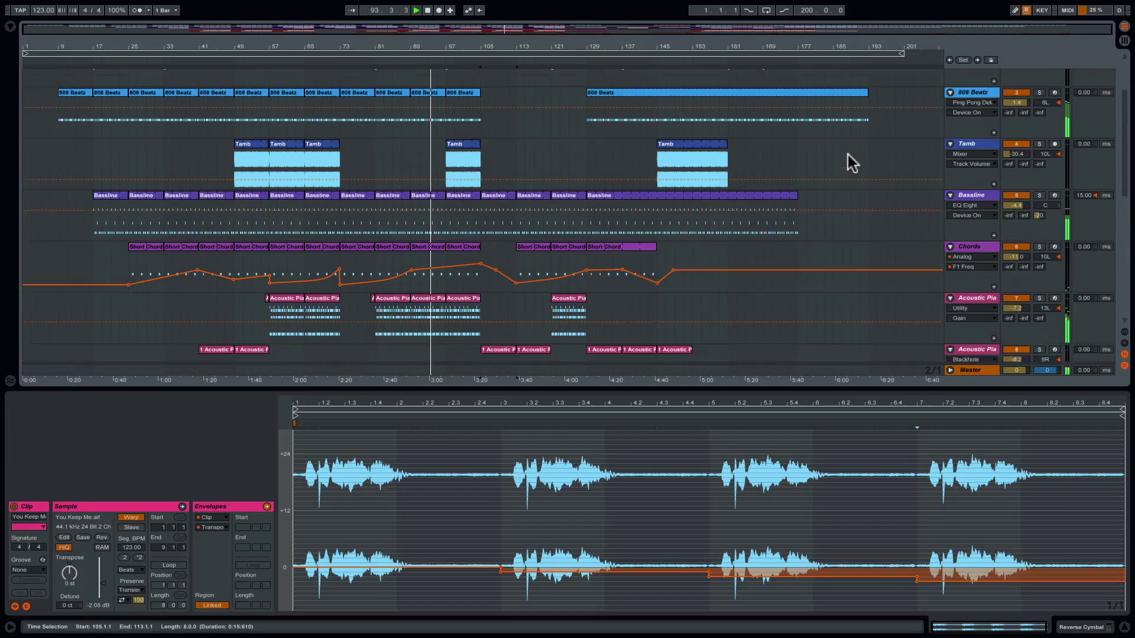
scroll(850, 160, "down", 2)
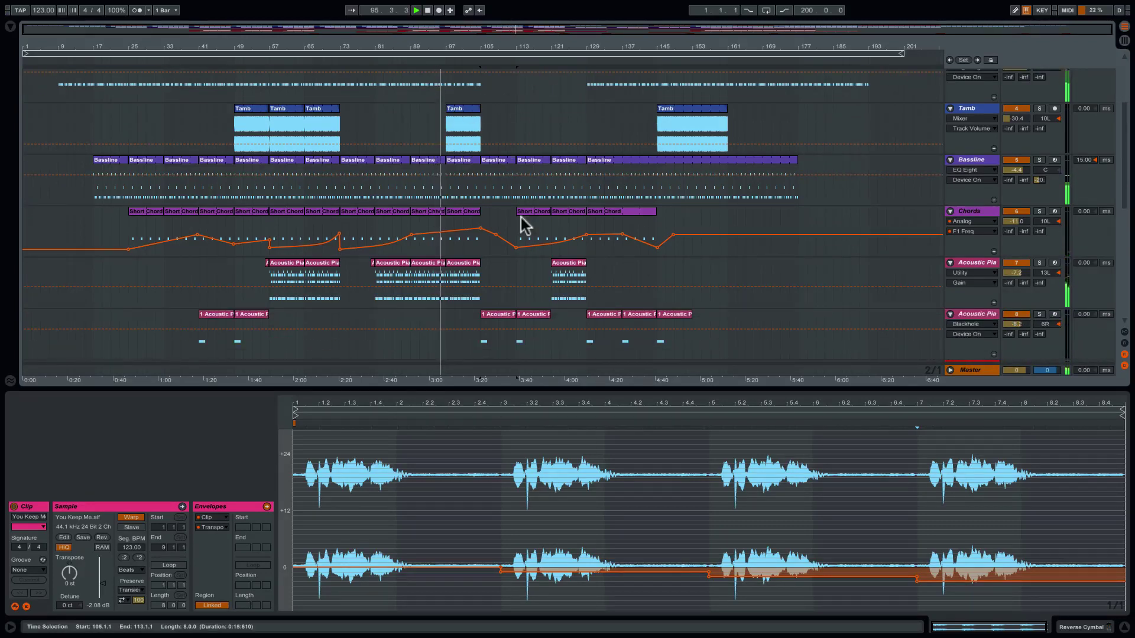
scroll(522, 223, "up", 5)
scroll(521, 218, "down", 10)
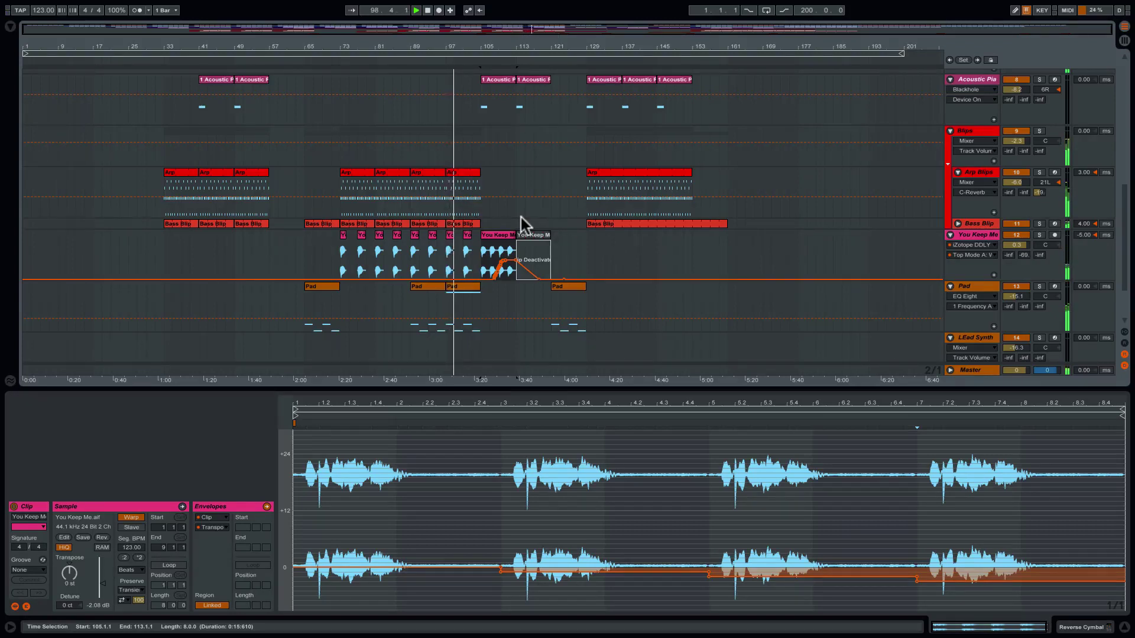
scroll(520, 218, "down", 1)
- Open the Pad clip at bar 97 in the clip view, and examine the You Keep Me track's automation from about bar 107 to 119
left_click(473, 281)
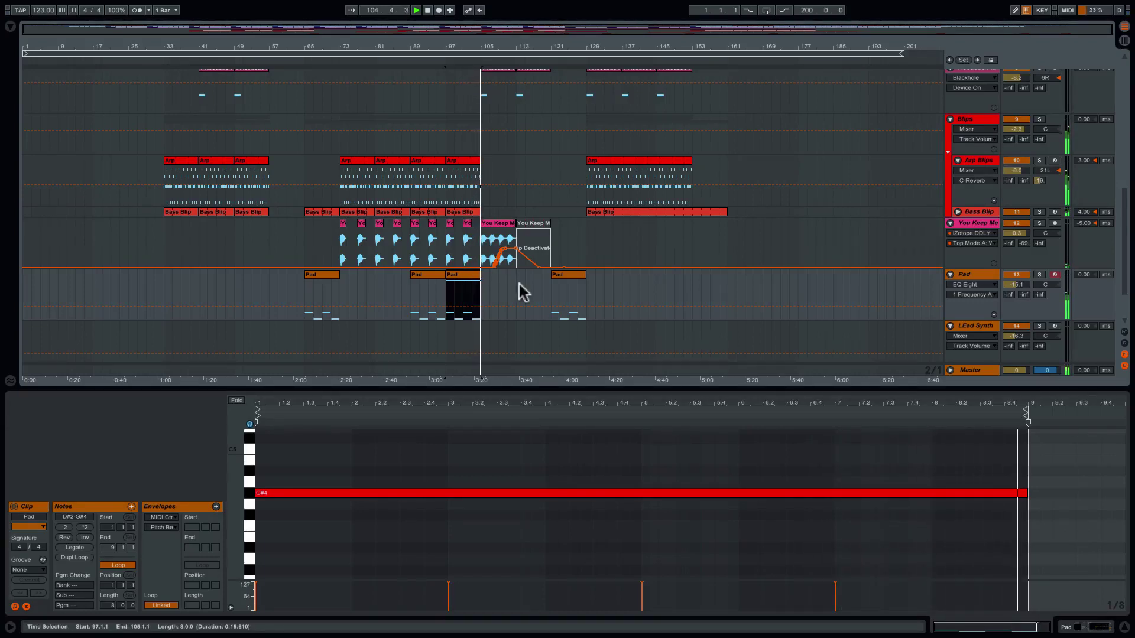
left_click_drag(571, 47, 573, 83)
scroll(637, 209, "down", 2)
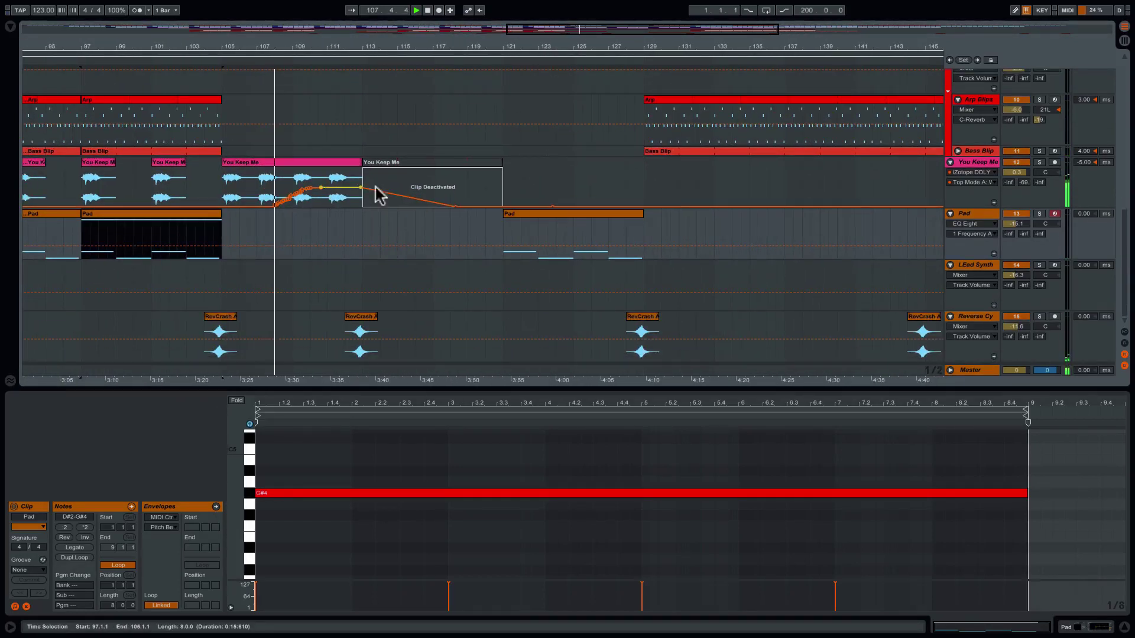
- Reopen the iZotope DDLY window from the You Keep Me track, keep it clear of the automation while the breakdown plays, and close it
left_click(977, 163)
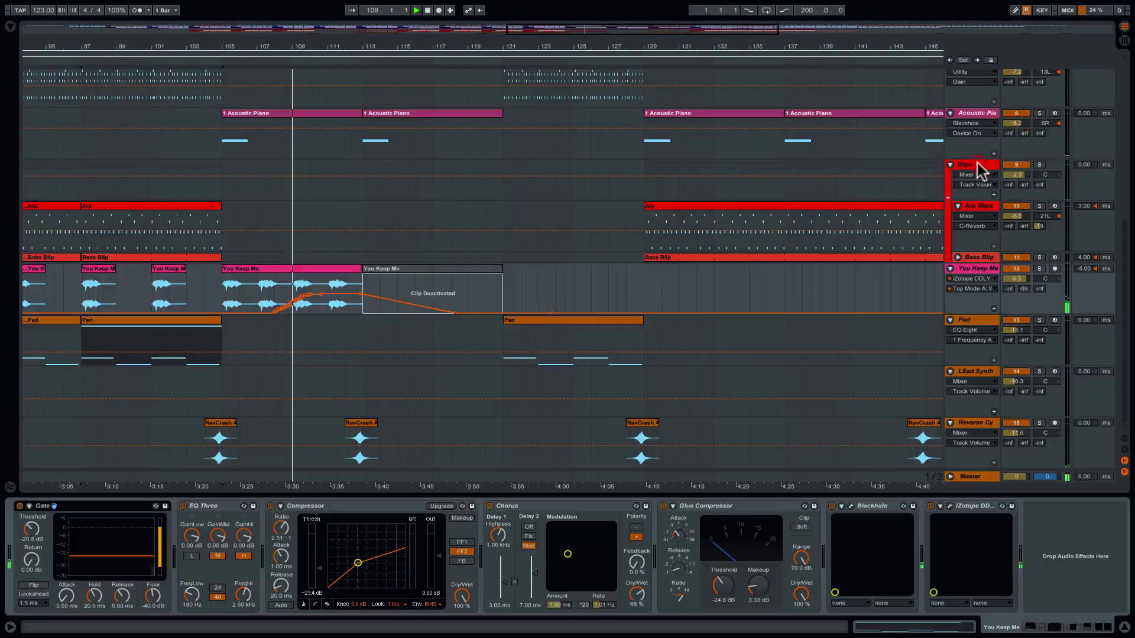
left_click(949, 506)
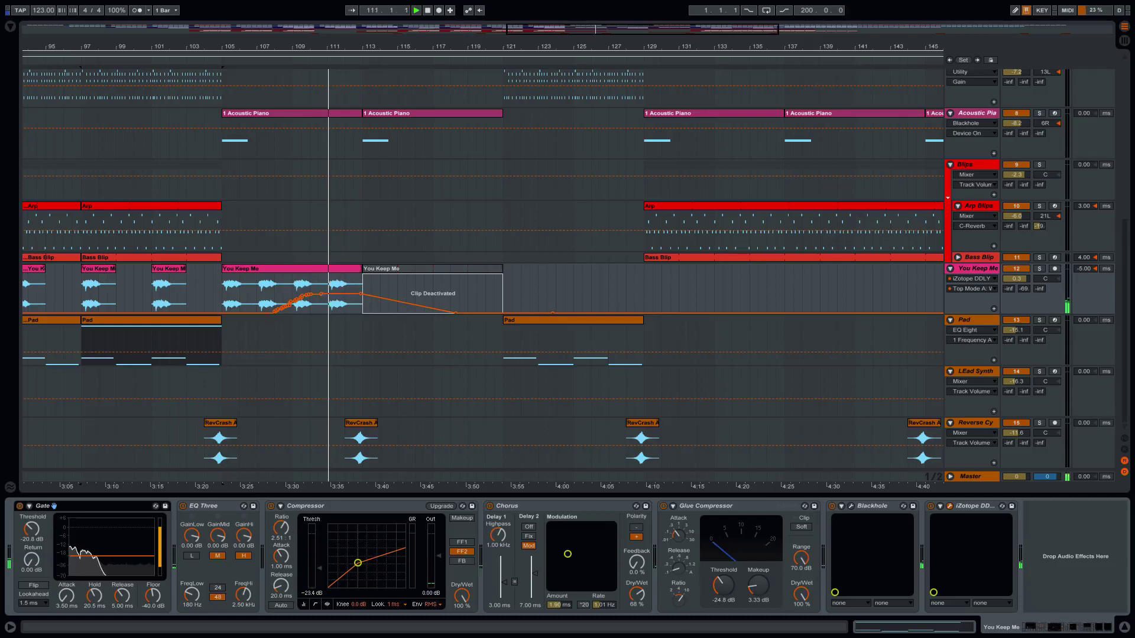
left_click_drag(1134, 48, 615, 84)
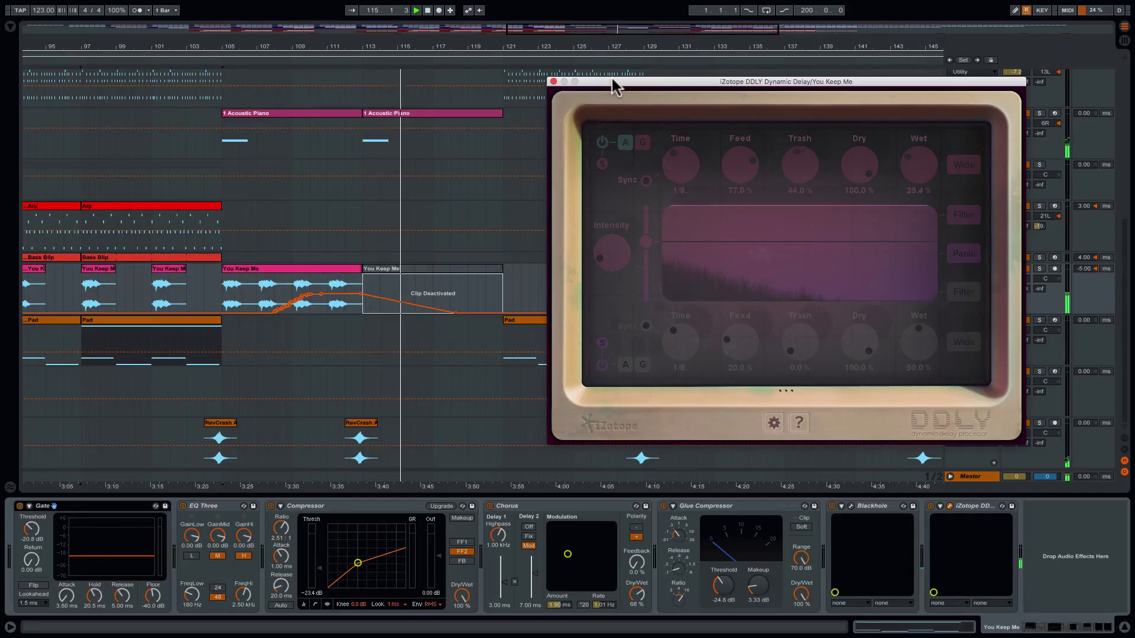
left_click(554, 81)
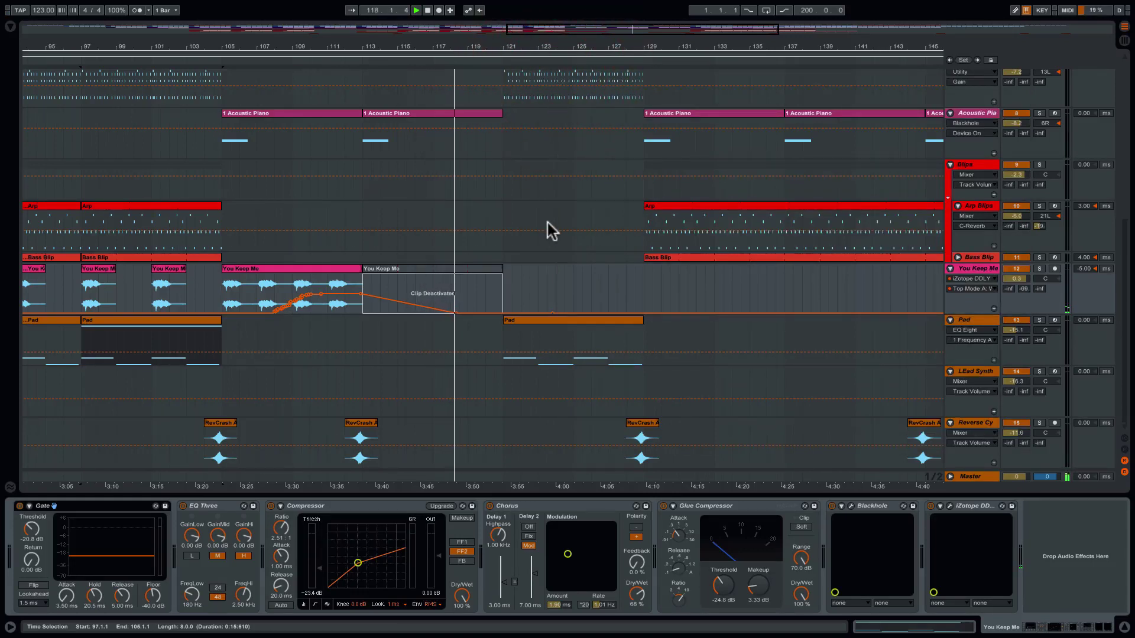
- Examine the drum, bass, chord, piano and vocal tracks from about bar 118 to 129 while the section after the breakdown plays
scroll(547, 222, "up", 5)
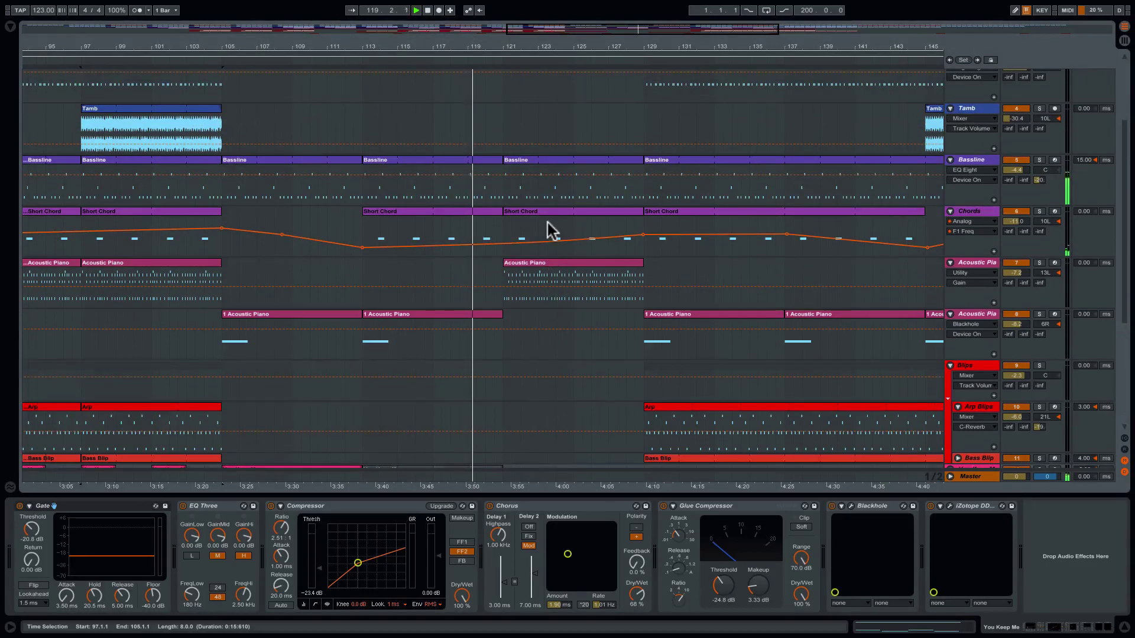
scroll(548, 222, "down", 5)
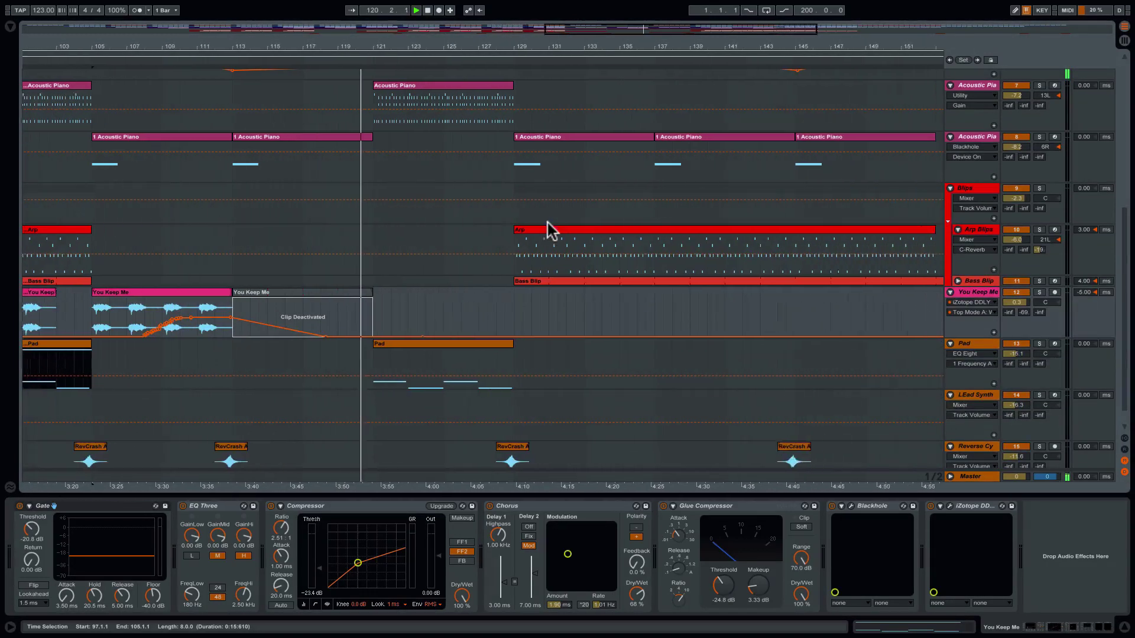
scroll(548, 222, "up", 5)
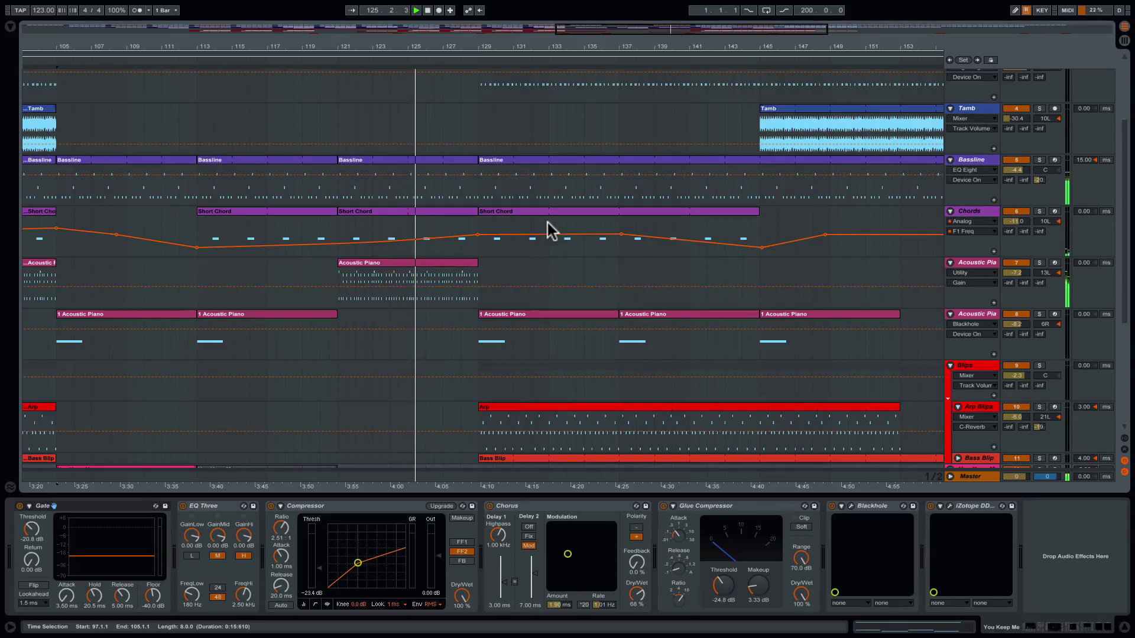
scroll(580, 251, "up", 3)
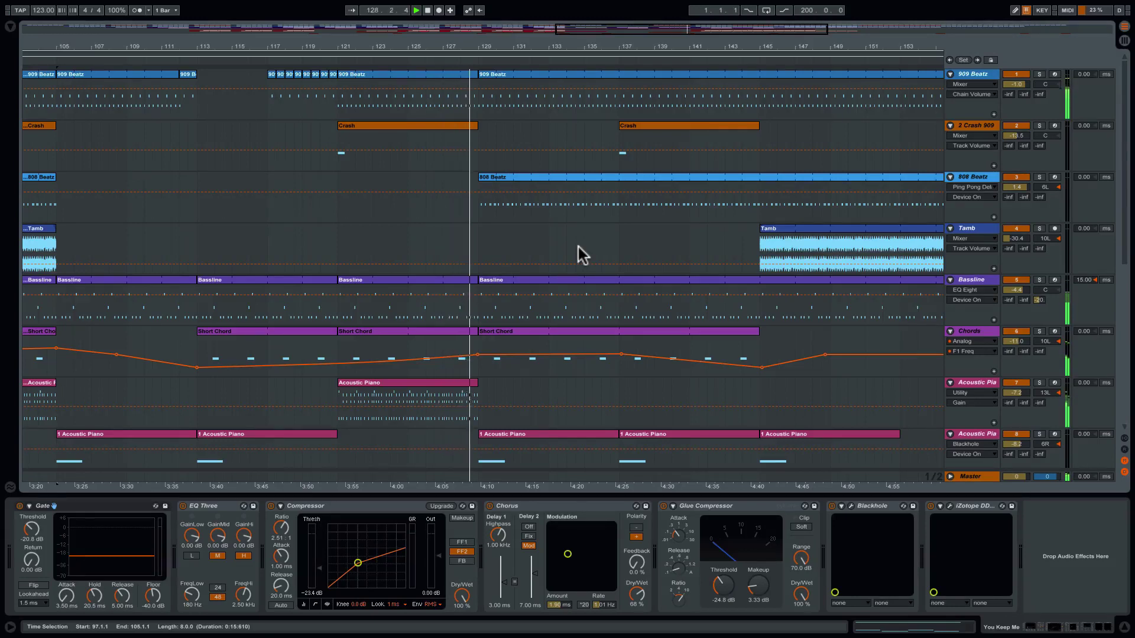
- Bring the whole arrangement into view and examine how every track's clips and the Chords F1 Freq automation run from bar 129 to the end
left_click_drag(494, 51, 609, 56)
scroll(758, 306, "down", 8)
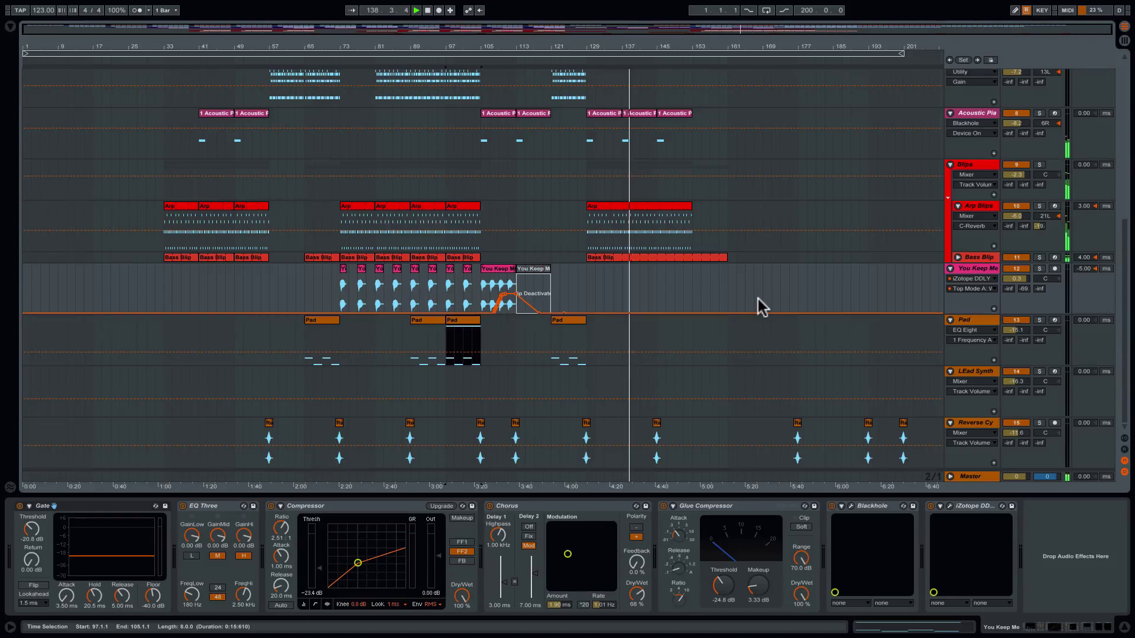
scroll(758, 299, "up", 10)
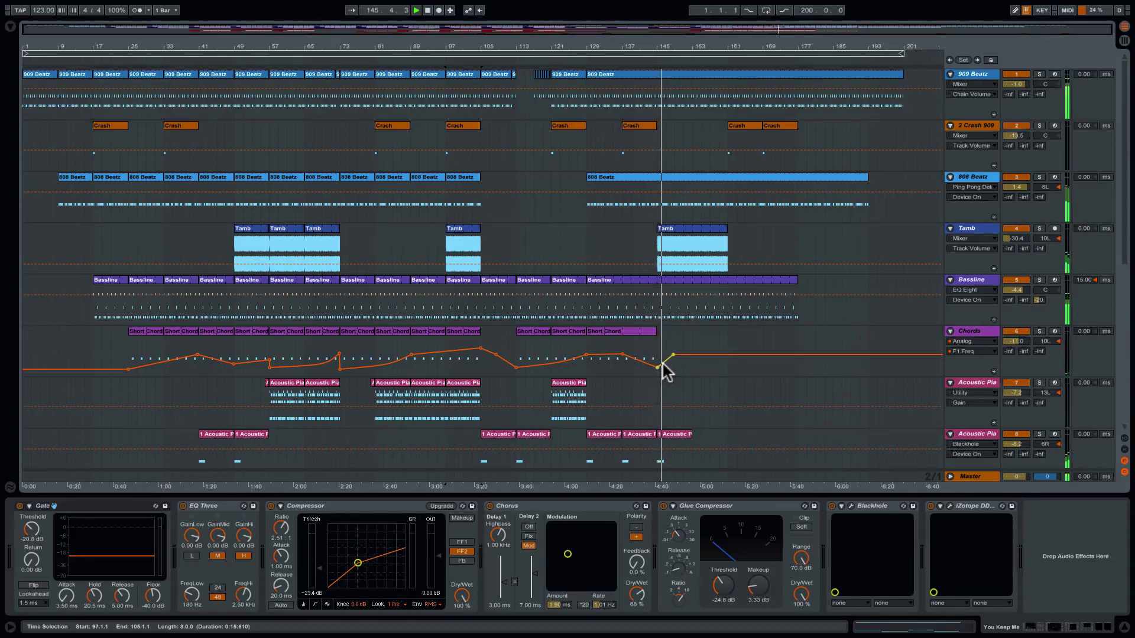
scroll(756, 331, "down", 5)
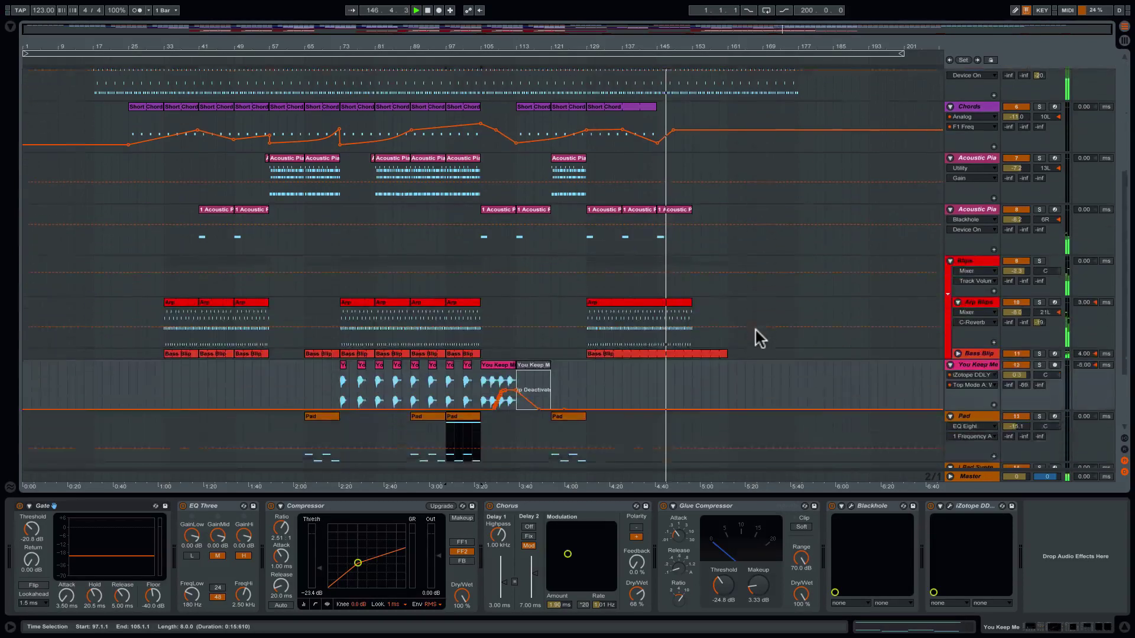
scroll(755, 331, "up", 5)
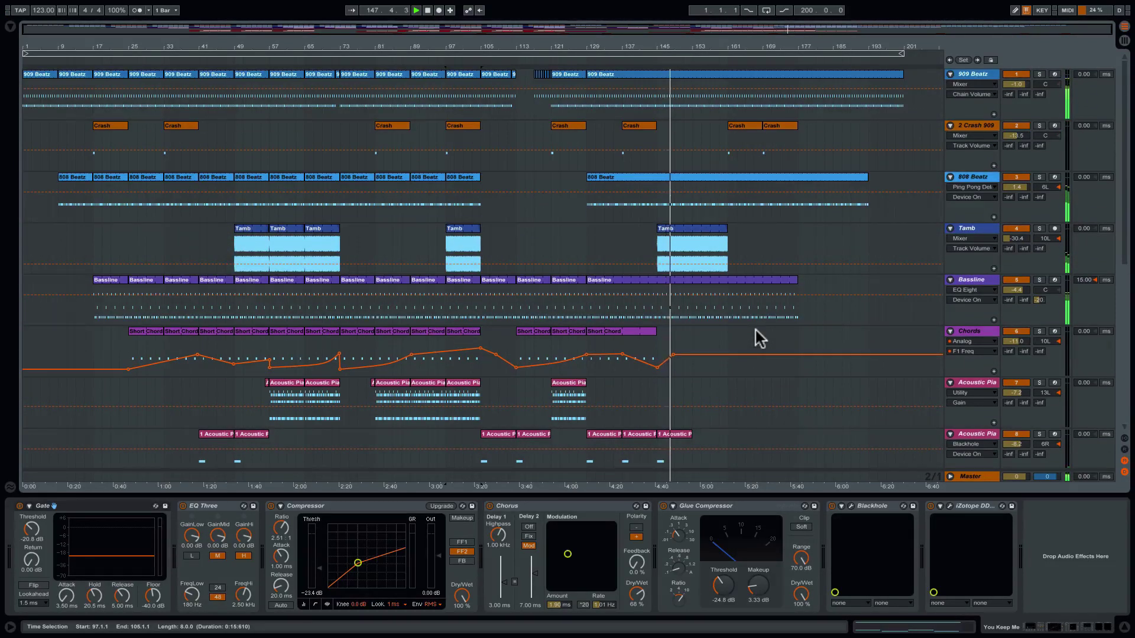